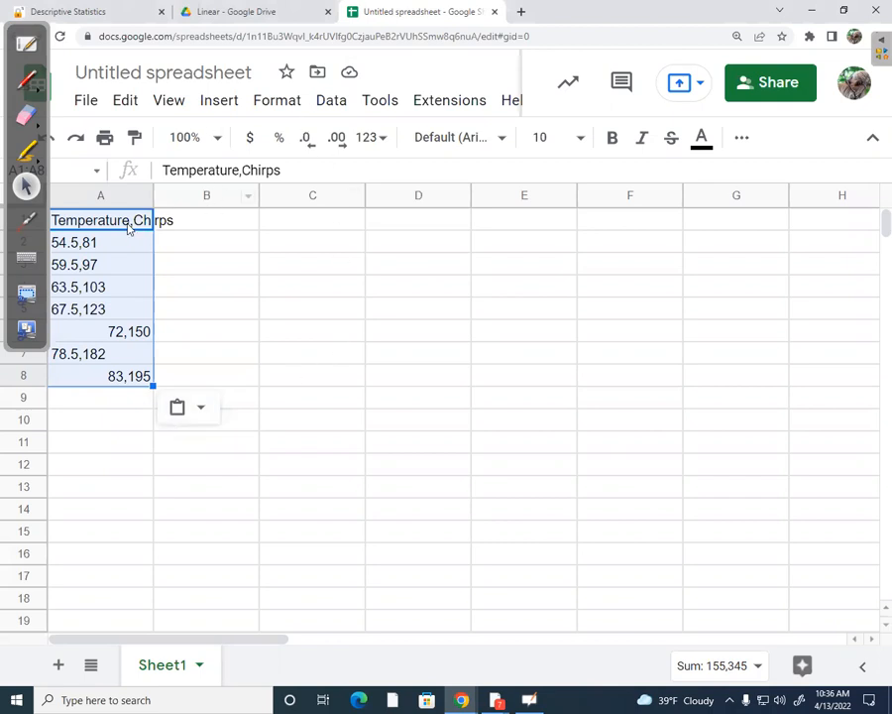
Split the comma-separated Temperature,Chirps data in column A into two columns with automatic separator detection
{"action": "left_click", "coordinate": [331, 102]}
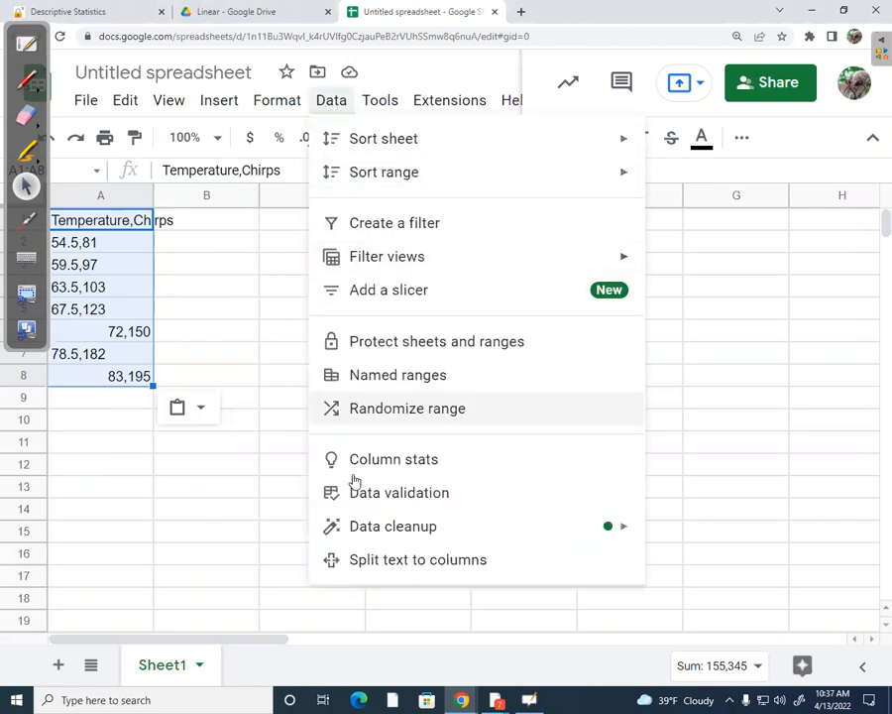
{"action": "left_click", "coordinate": [366, 561]}
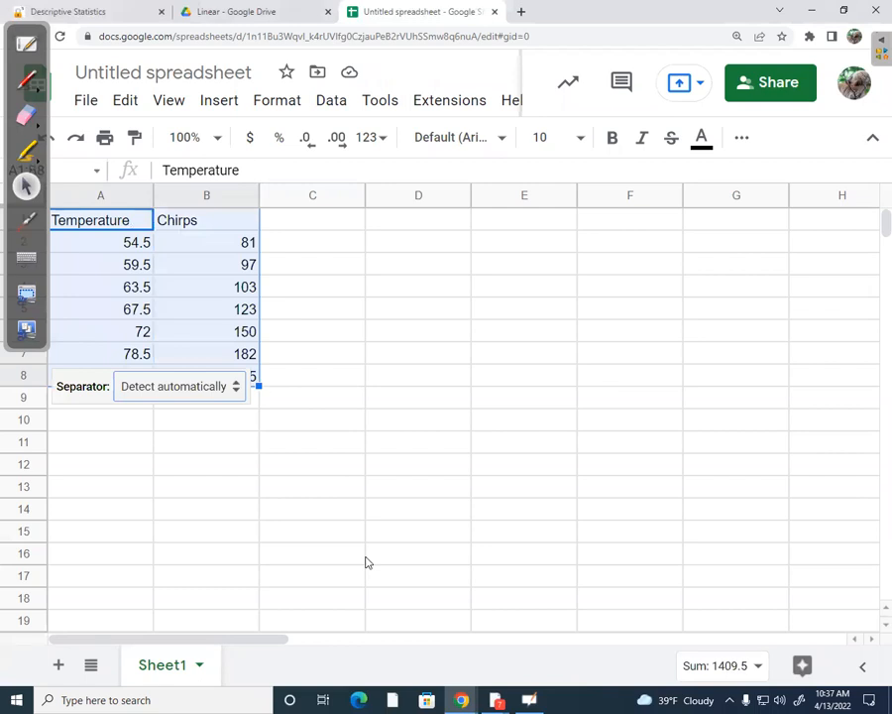
{"action": "left_click", "coordinate": [163, 386]}
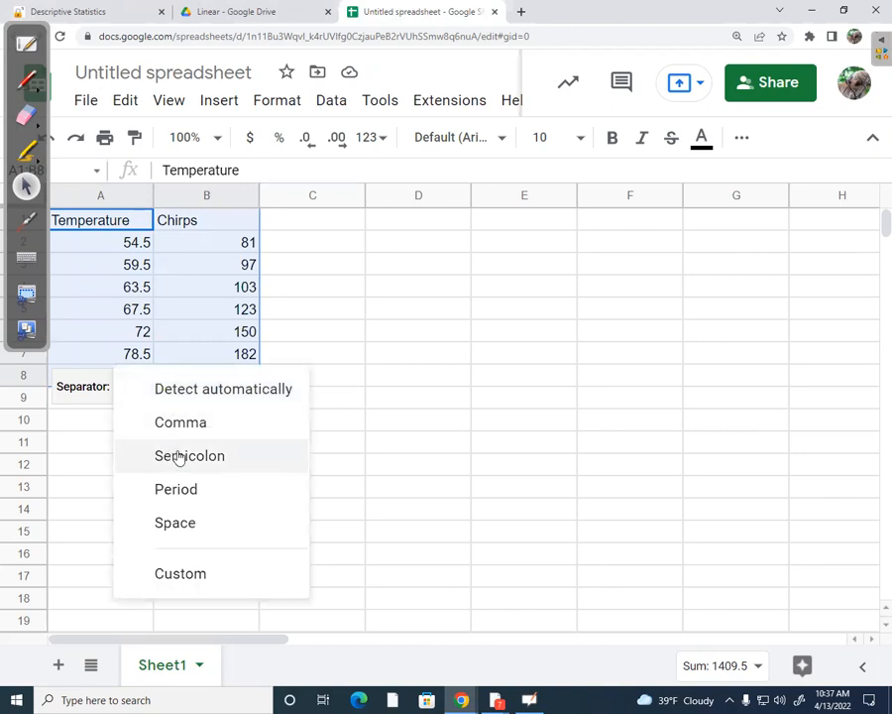
{"action": "left_click", "coordinate": [313, 241]}
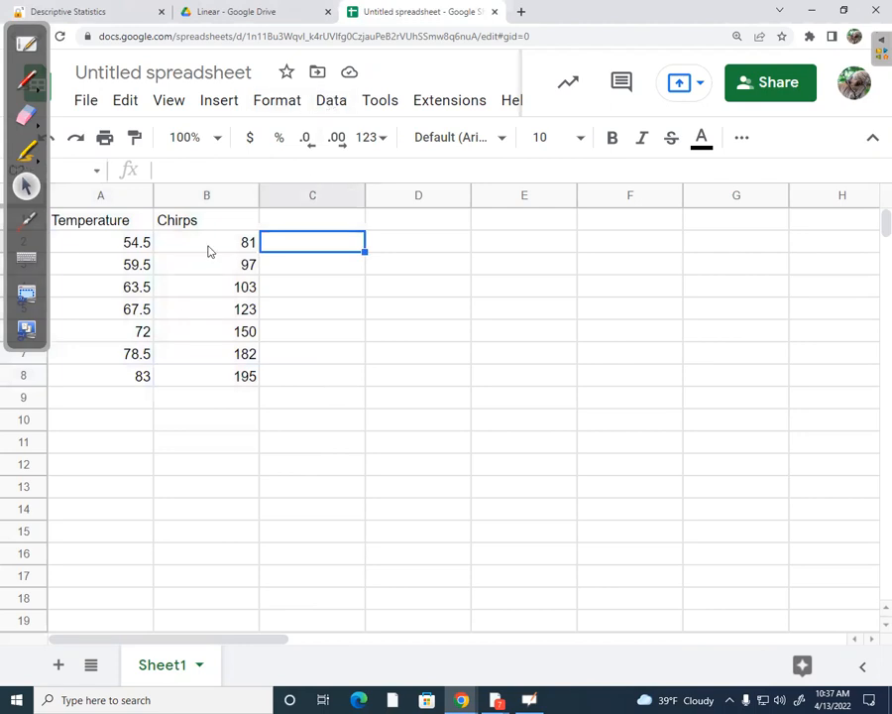
Paste the comma-separated Temperature,Chirps data again starting at D1 and split it into columns D and E
{"action": "left_click", "coordinate": [390, 227]}
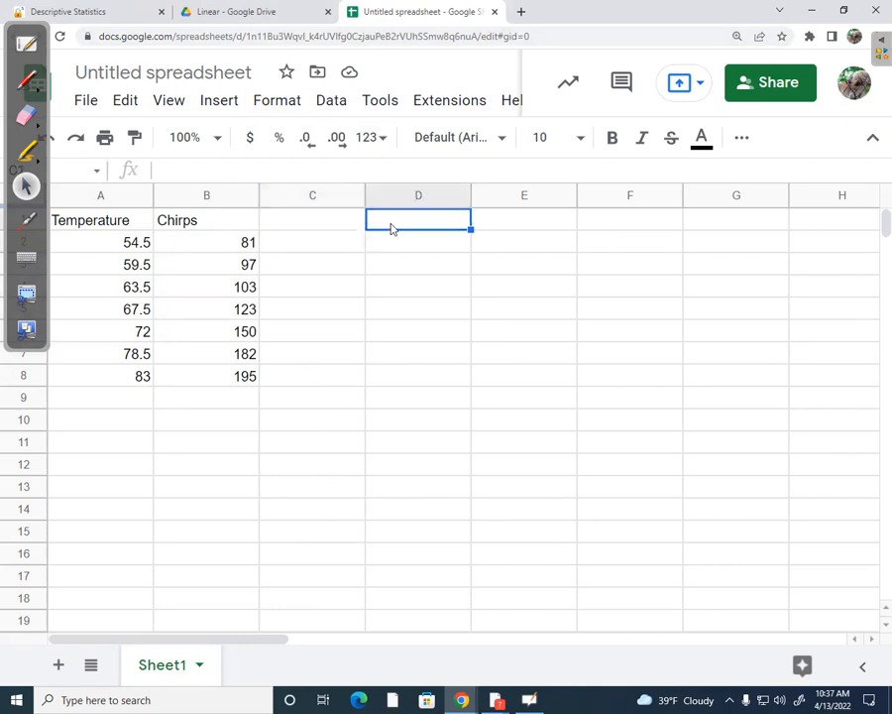
{"action": "type", "text": "Temperature,Chirps 54.5,81 59.5,97 63.5,103 67.5,123 72,150 78.5,182 83,195"}
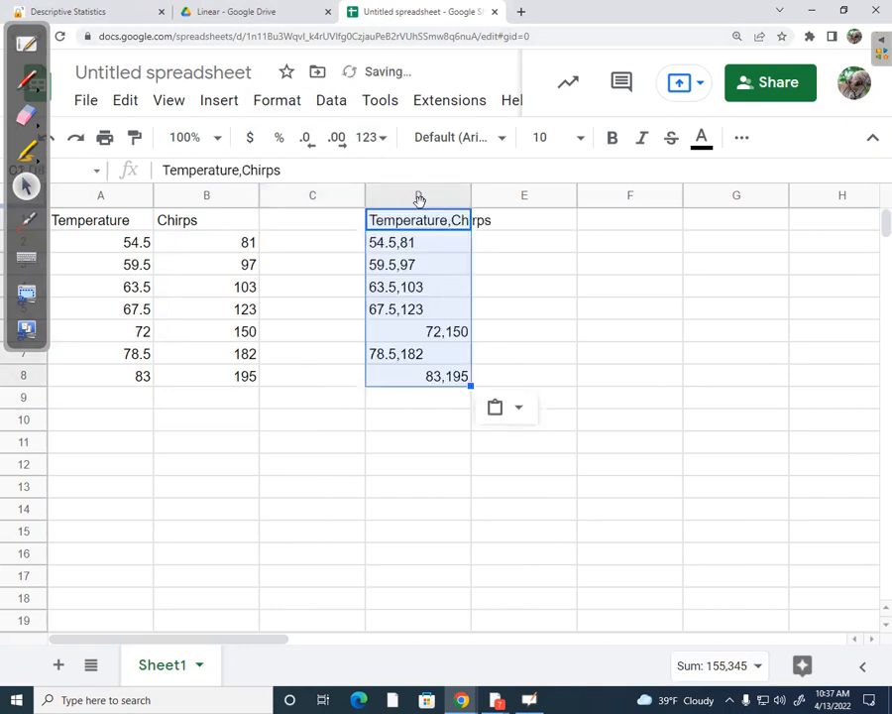
{"action": "left_click", "coordinate": [328, 102]}
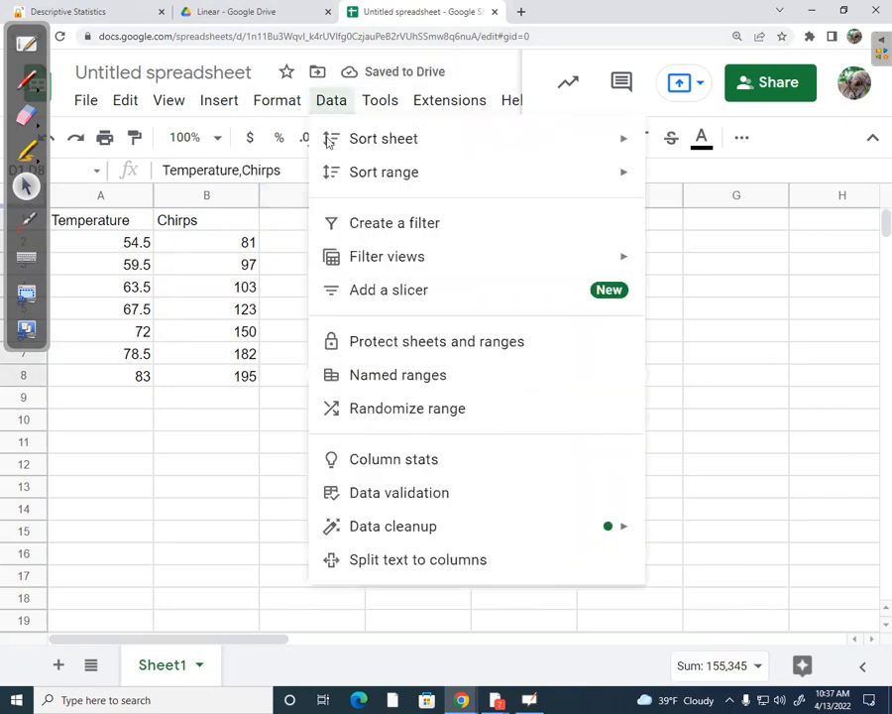
{"action": "left_click", "coordinate": [394, 557]}
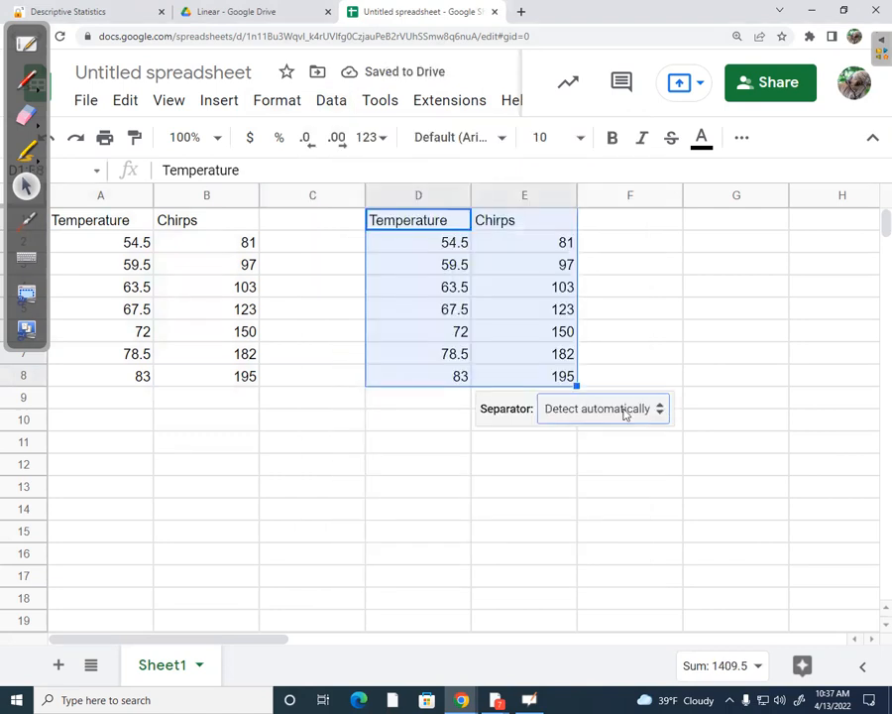
{"action": "left_click", "coordinate": [436, 531]}
Clear the duplicate Temperature and Chirps table from D1:E8
{"action": "left_click_drag", "start_coordinate": [421, 225], "coordinate": [514, 378]}
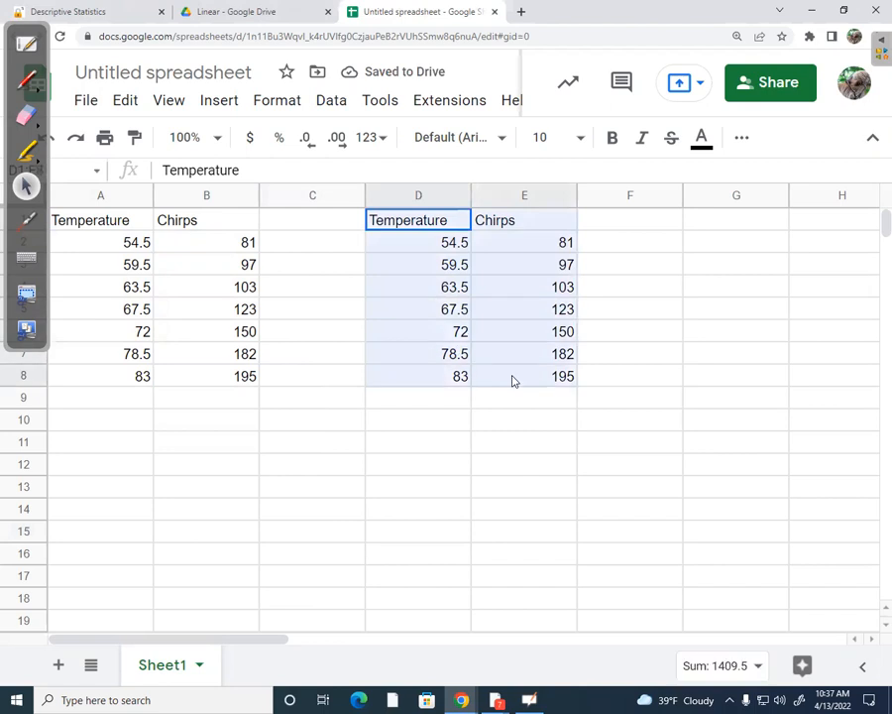
{"action": "key", "text": "Delete"}
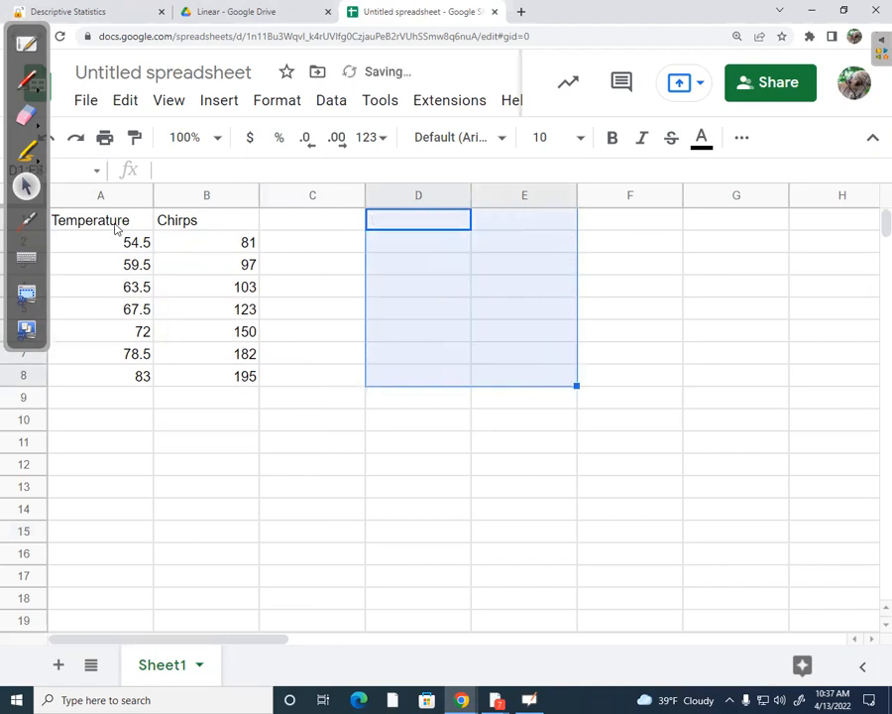
Insert one row above the Temperature and Chirps header row
{"action": "left_click", "coordinate": [116, 228]}
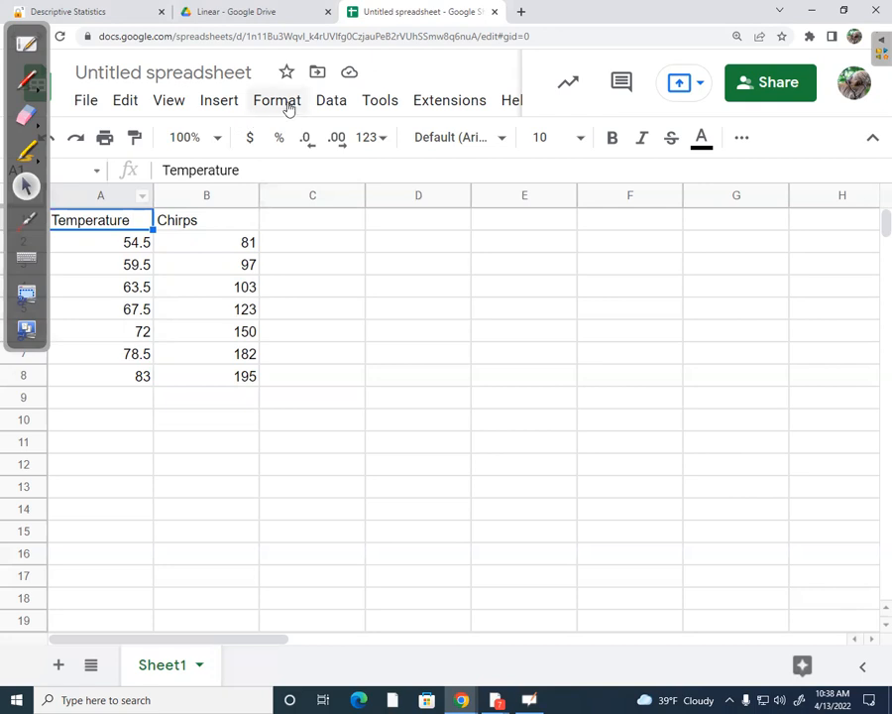
{"action": "left_click", "coordinate": [222, 102]}
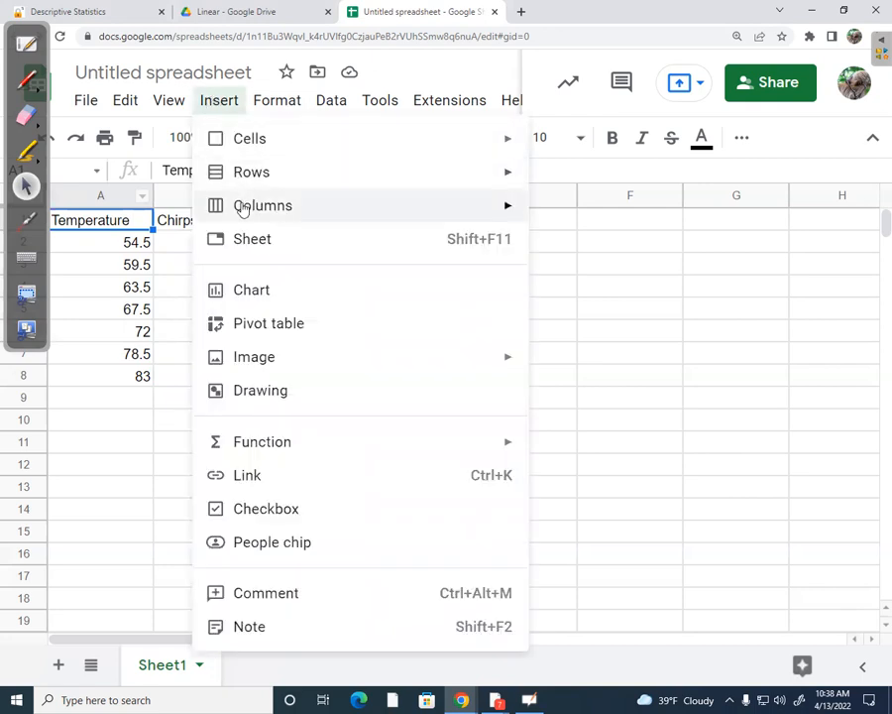
{"action": "mouse_move", "coordinate": [248, 211]}
{"action": "mouse_move", "coordinate": [294, 176]}
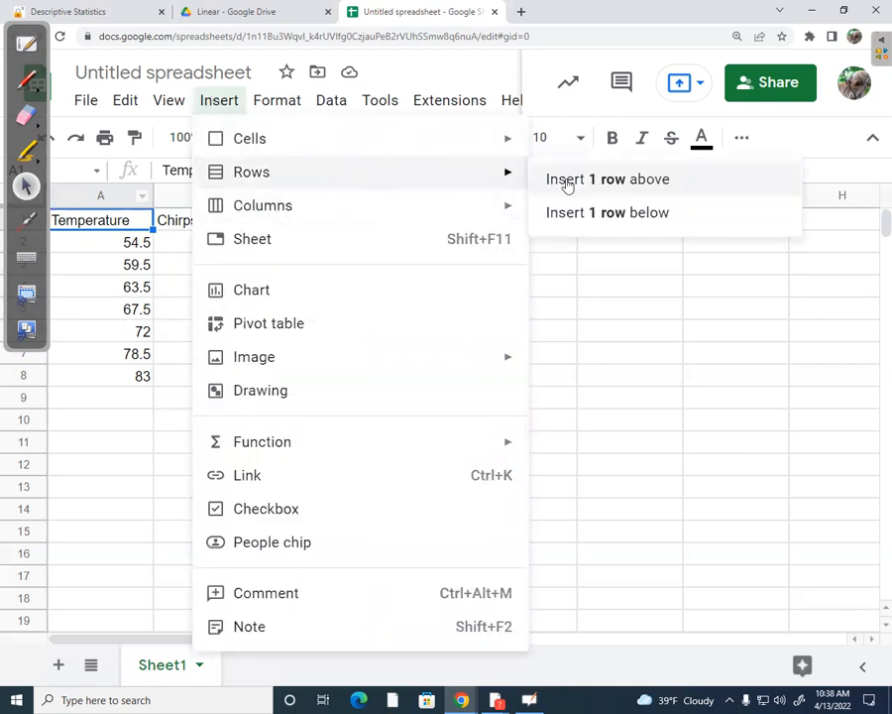
{"action": "left_click", "coordinate": [590, 182]}
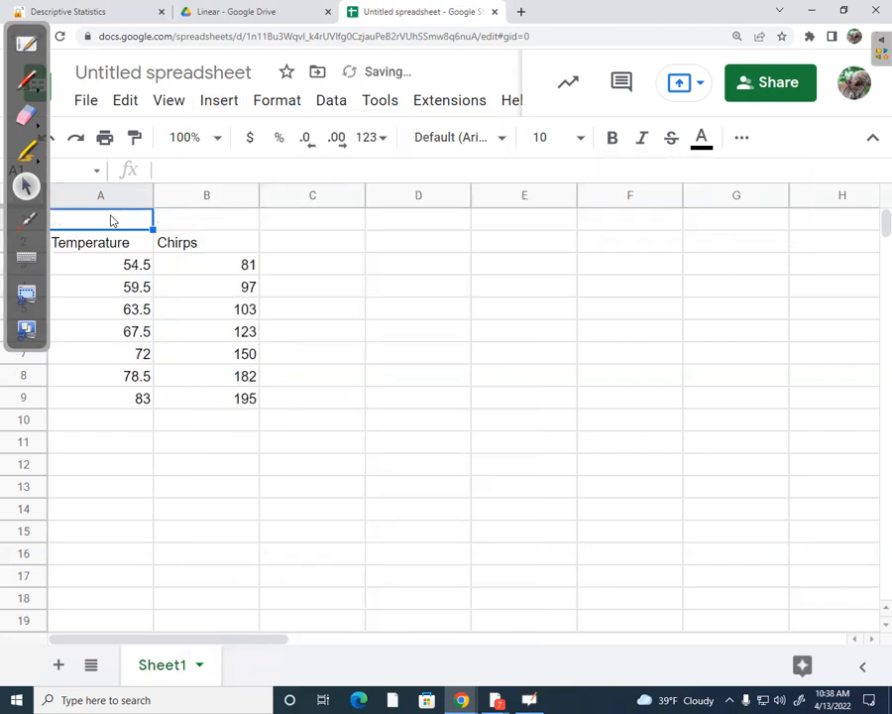
Label the columns in the new first row, with "x, explanatory" in A1 and "y, response" in B1
{"action": "type", "text": "x,"}
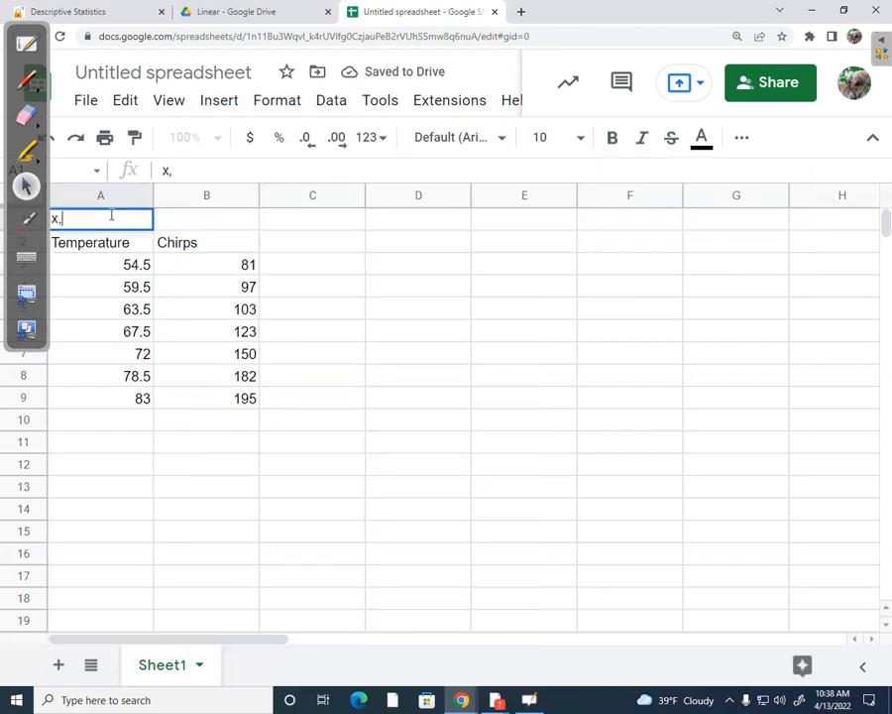
{"action": "type", "text": " expla"}
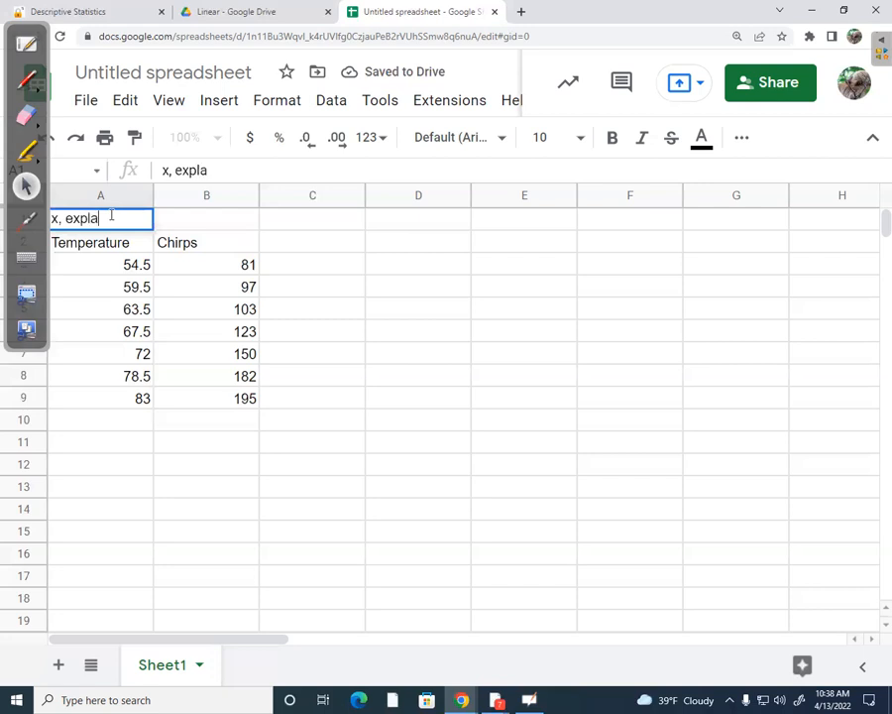
{"action": "type", "text": "natory"}
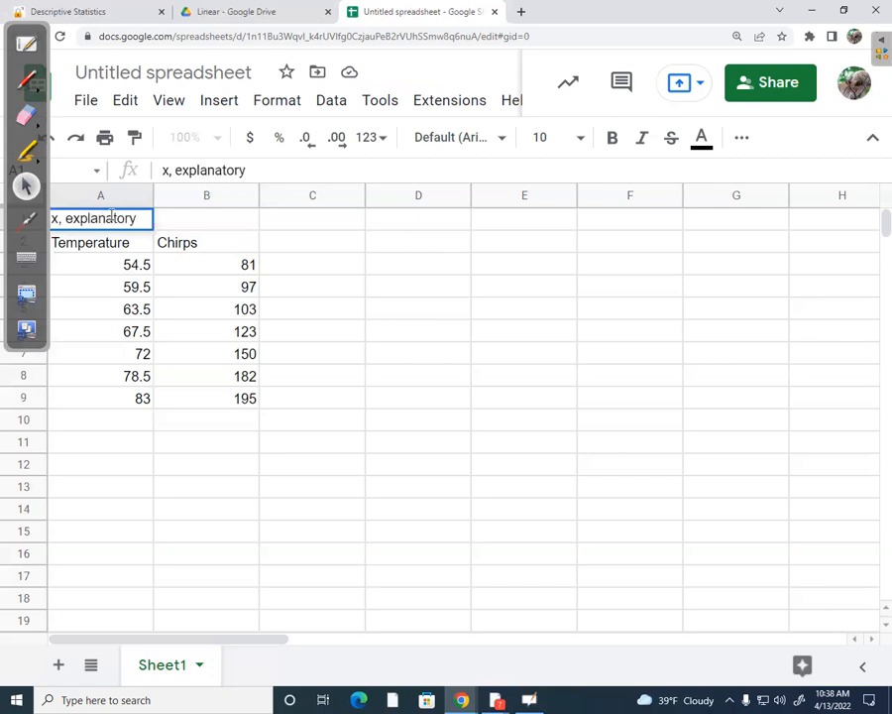
{"action": "key", "text": "Tab"}
{"action": "type", "text": "y"}
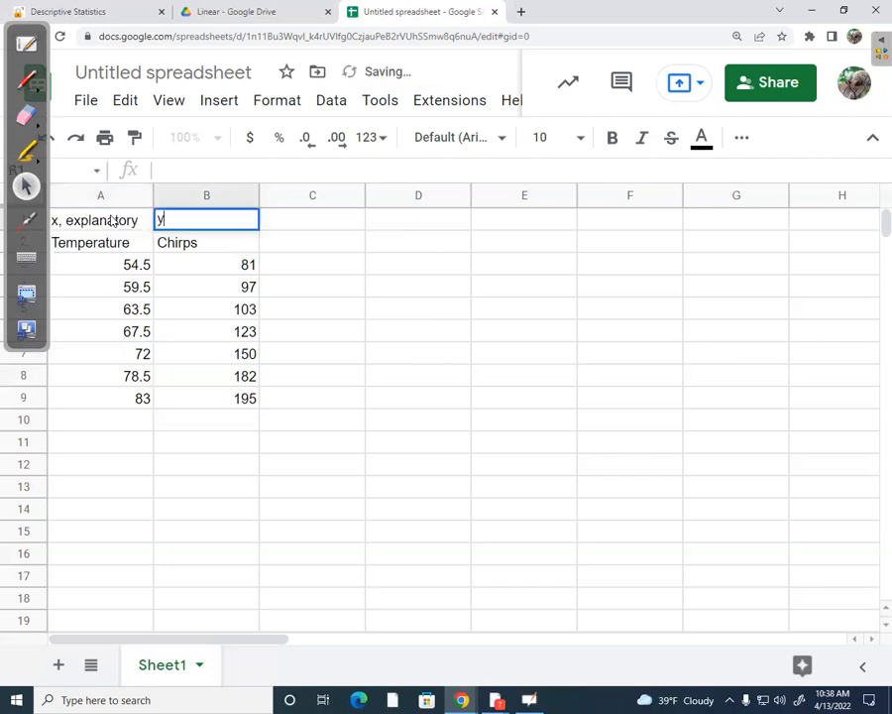
{"action": "type", "text": ","}
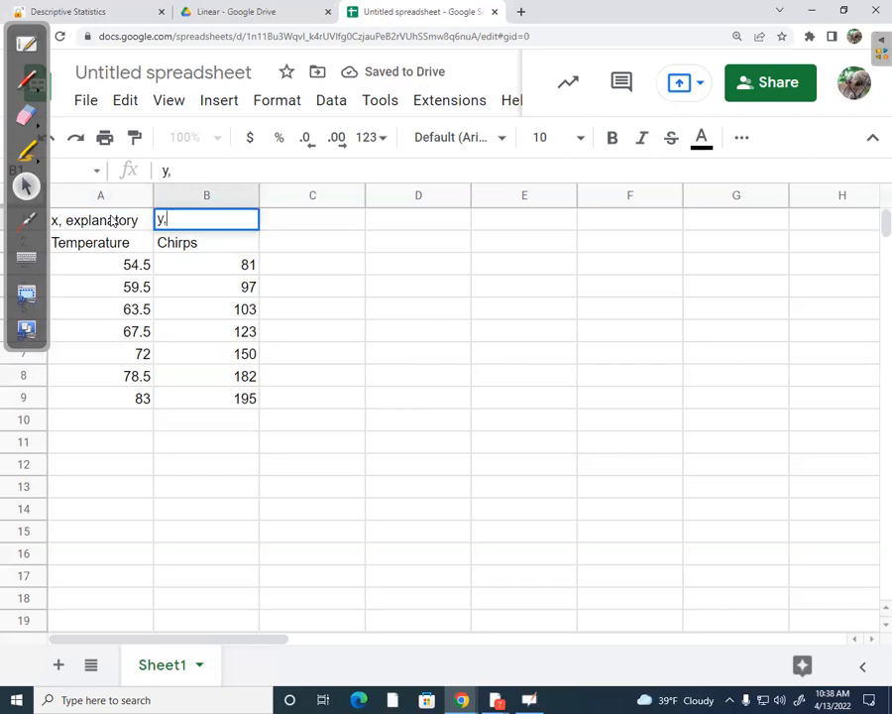
{"action": "type", "text": " respo"}
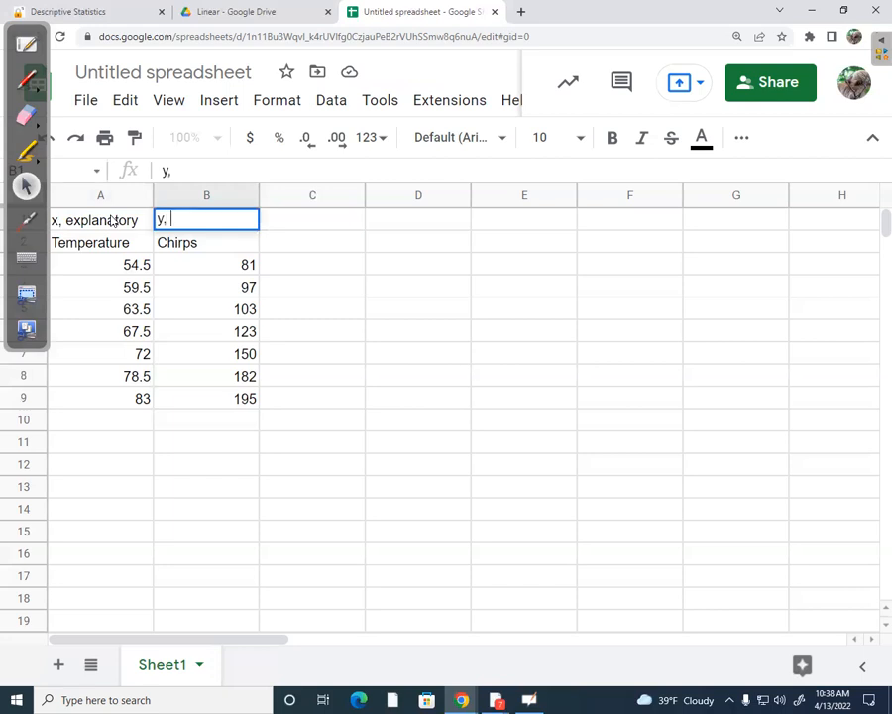
{"action": "type", "text": "nse"}
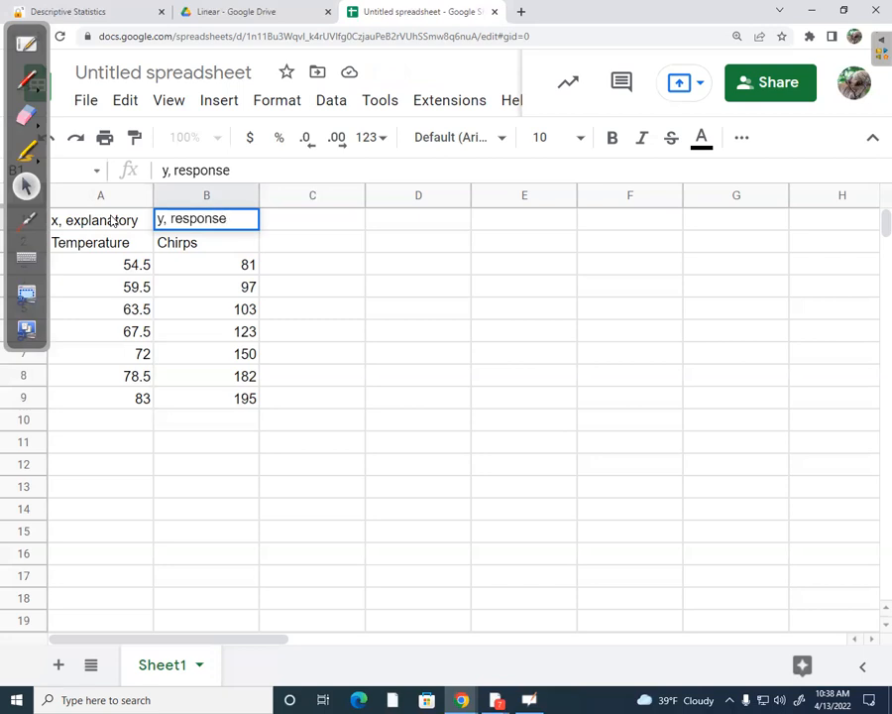
{"action": "key", "text": "Return"}
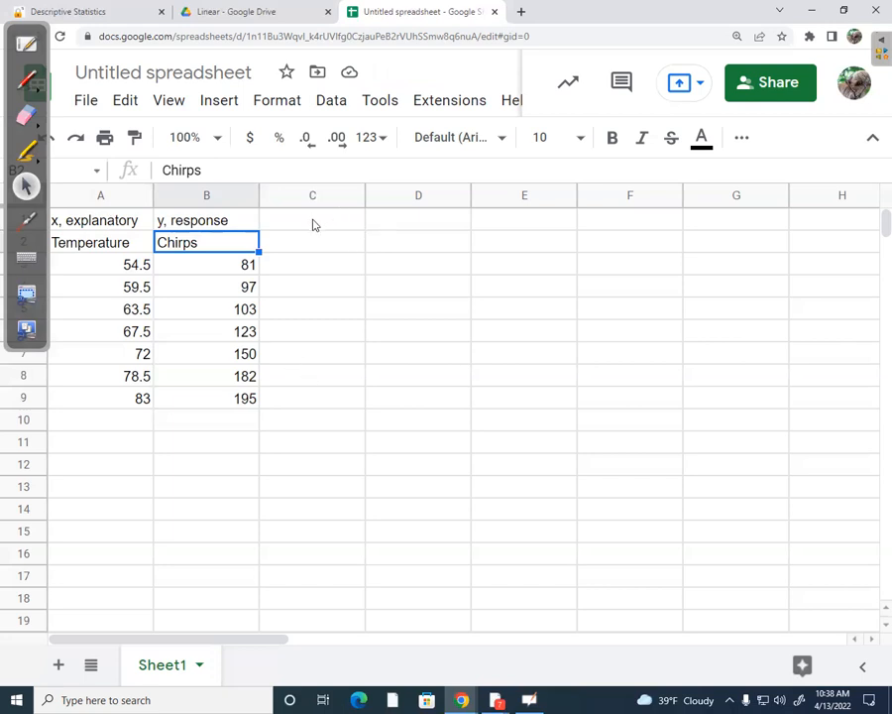
Enter the headings slope, intercept and correlation in cells D1, E1 and F1
{"action": "left_click", "coordinate": [413, 227]}
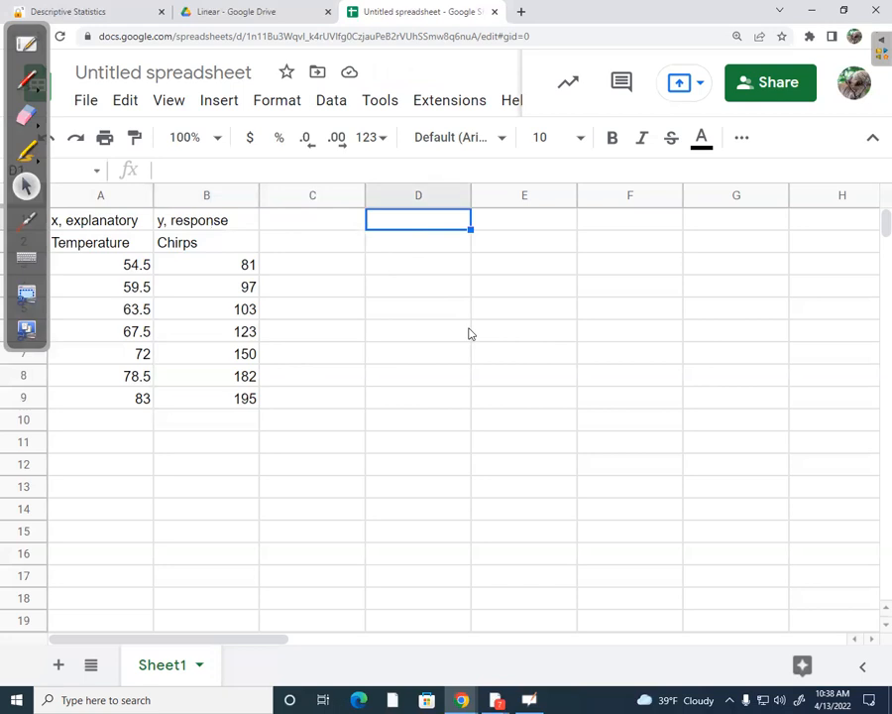
{"action": "type", "text": "slope"}
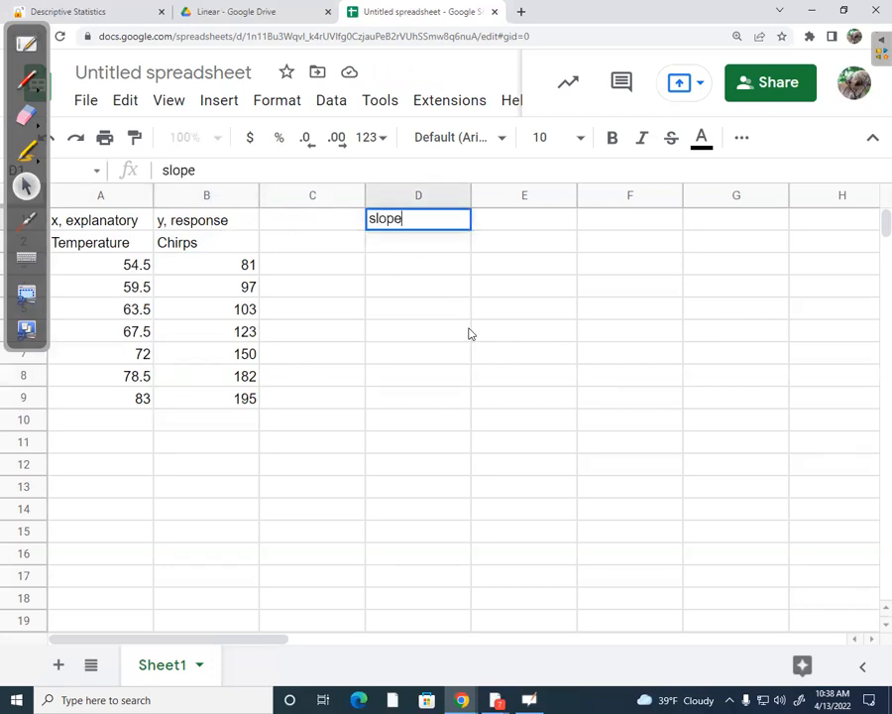
{"action": "key", "text": "Tab"}
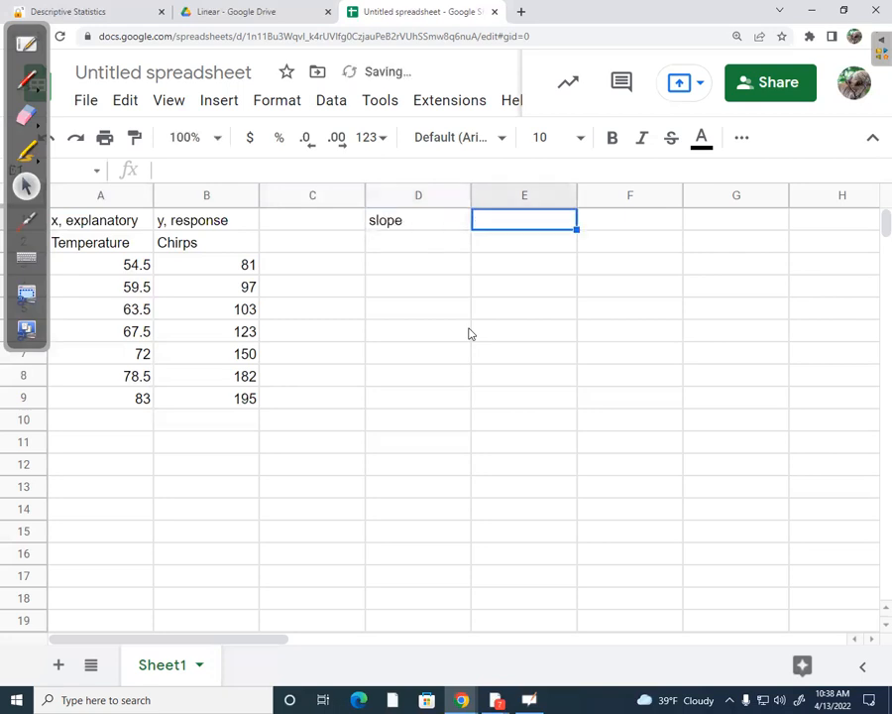
{"action": "type", "text": "intercept"}
{"action": "key", "text": "Tab"}
{"action": "type", "text": "co"}
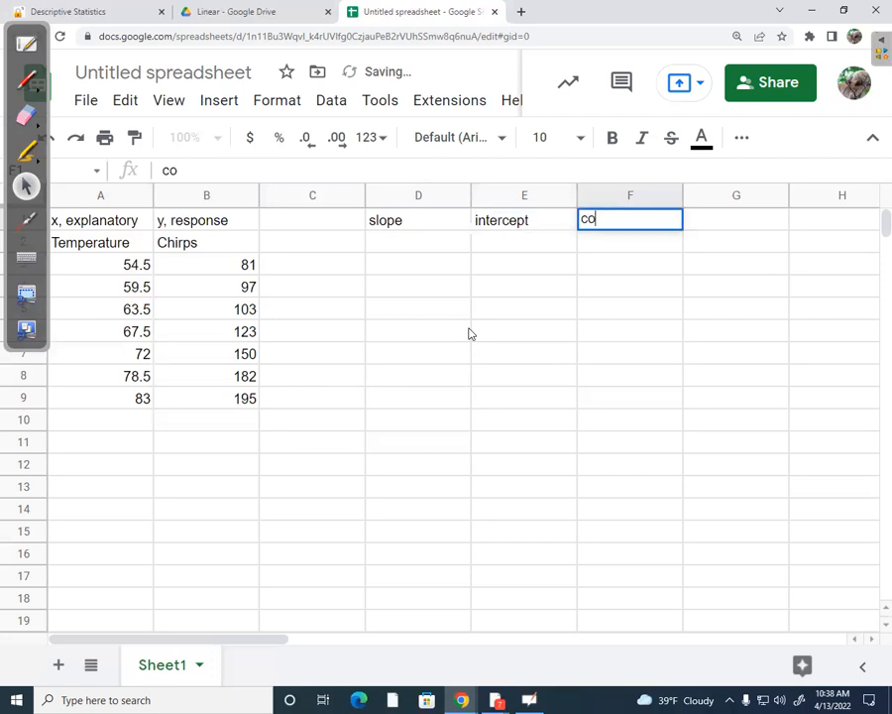
{"action": "type", "text": "rrelation"}
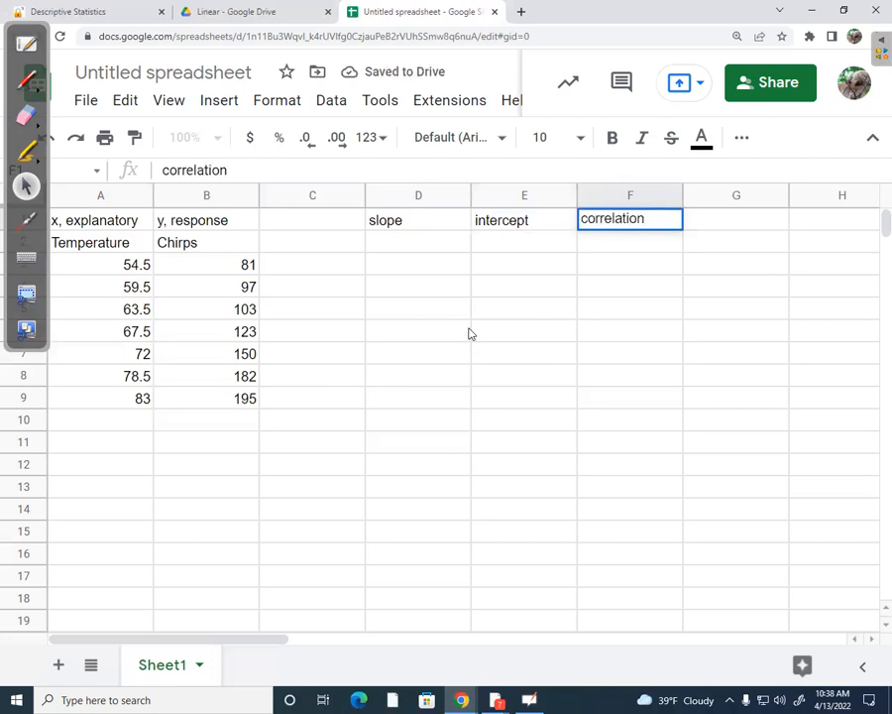
{"action": "key", "text": "Return"}
Calculate the regression slope in D2 with =SLOPE(B3:B9,A3:A9), using Chirps as y and Temperature as x
{"action": "key", "text": "Left"}
{"action": "key", "text": "Left"}
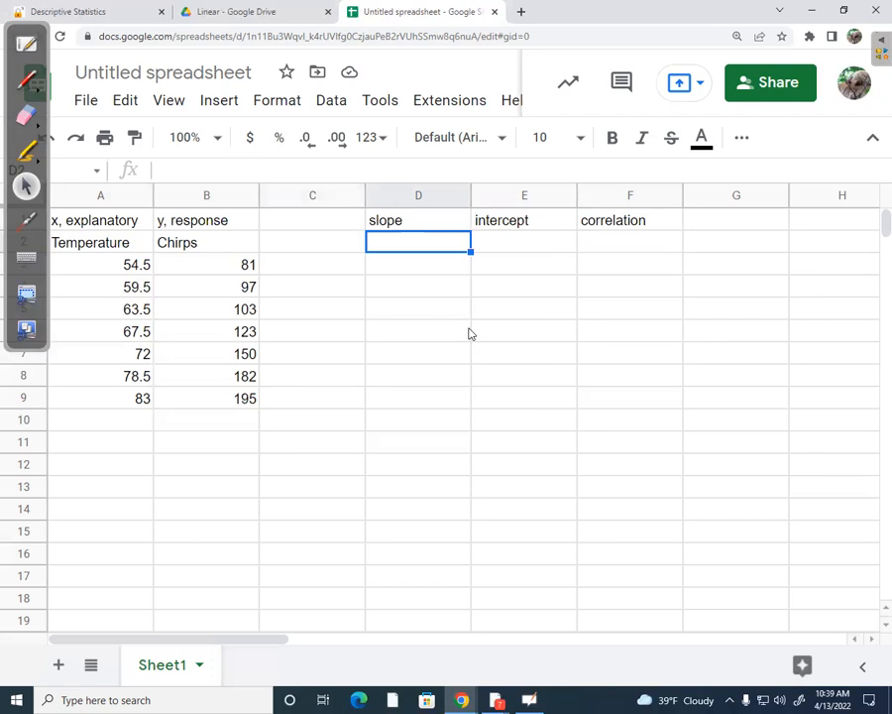
{"action": "type", "text": "=sl"}
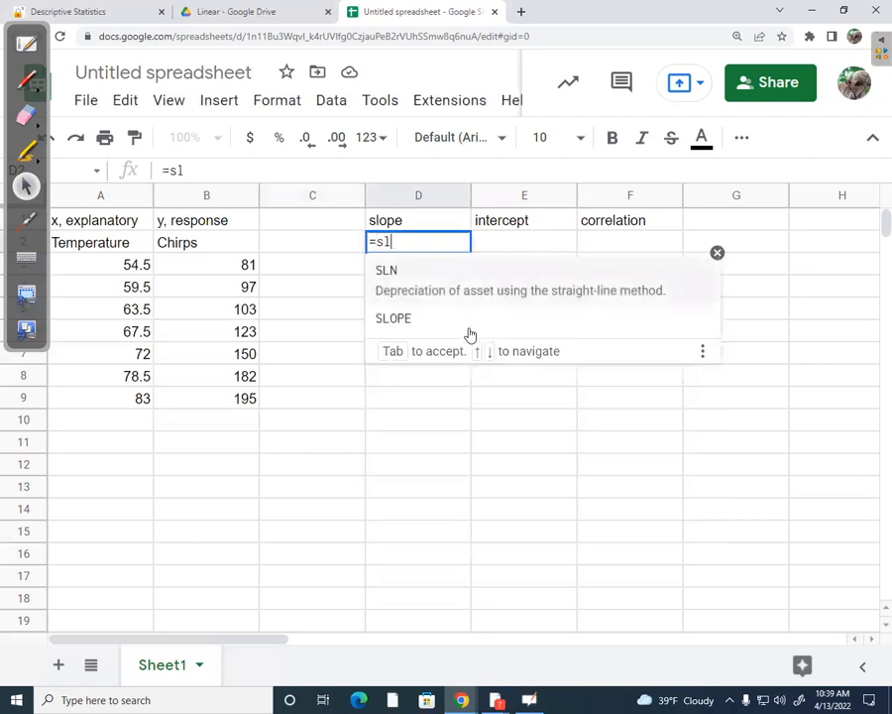
{"action": "type", "text": "o"}
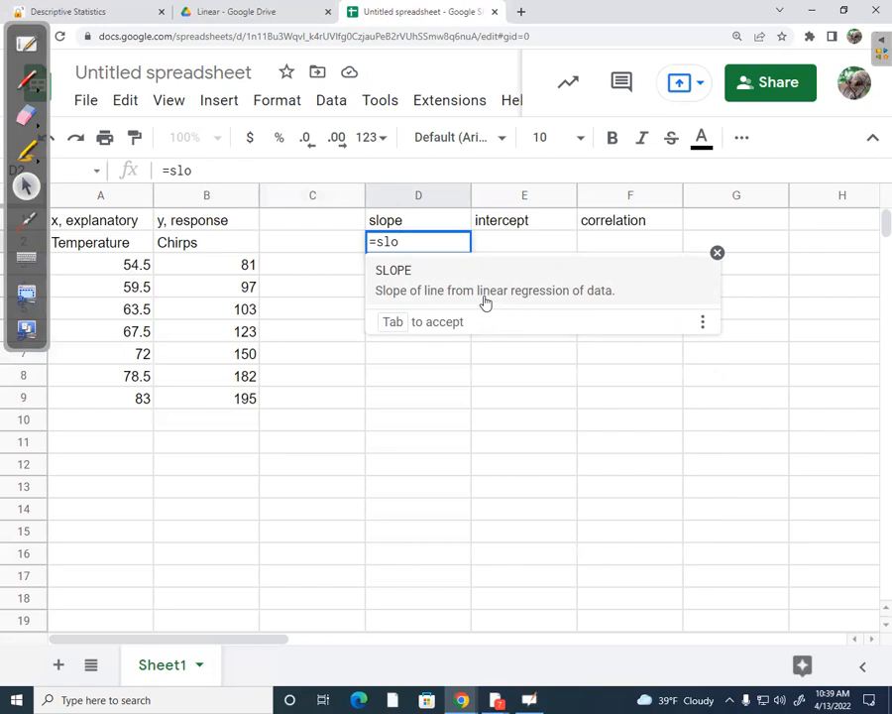
{"action": "left_click", "coordinate": [444, 287]}
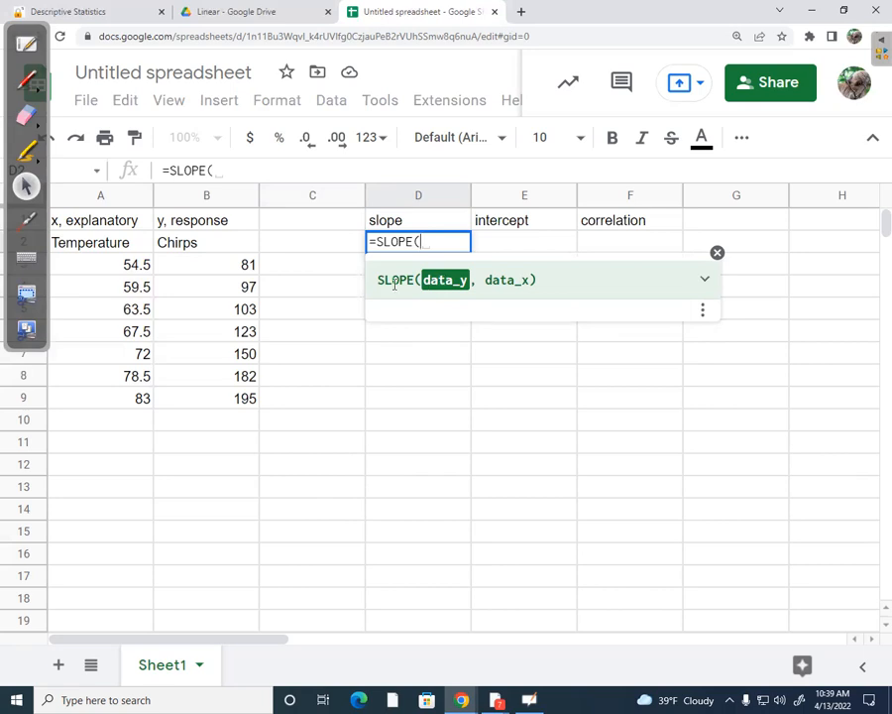
{"action": "left_click_drag", "start_coordinate": [226, 267], "coordinate": [224, 402]}
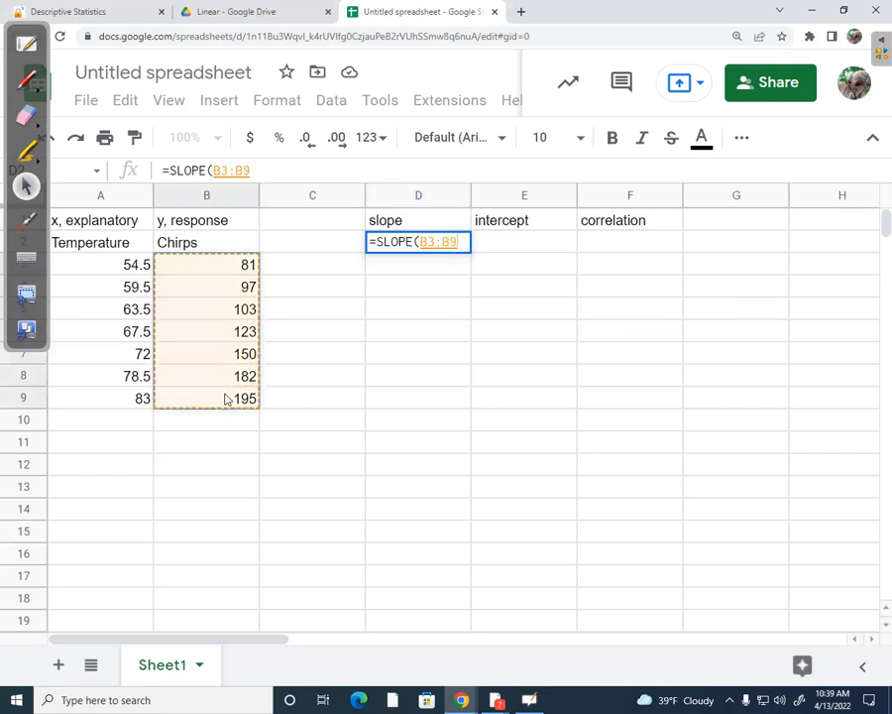
{"action": "type", "text": ","}
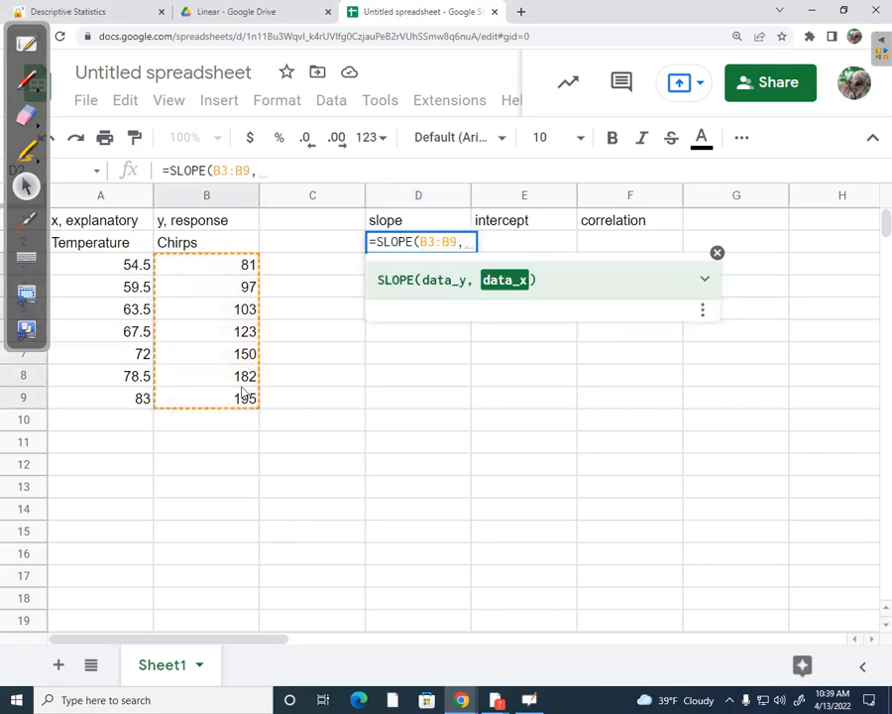
{"action": "left_click_drag", "start_coordinate": [123, 265], "coordinate": [112, 398]}
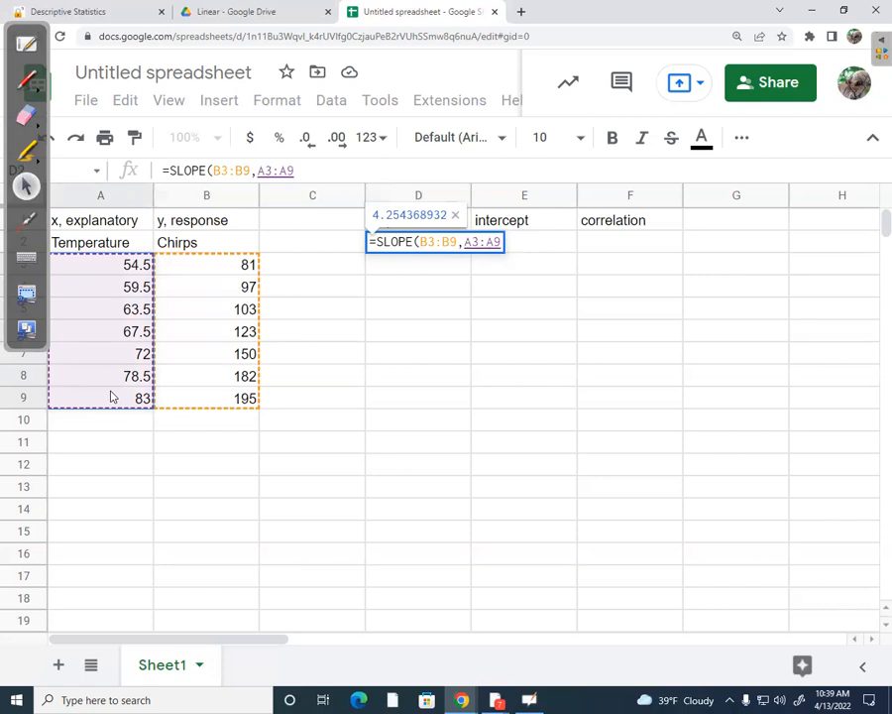
{"action": "type", "text": ")"}
{"action": "key", "text": "Return"}
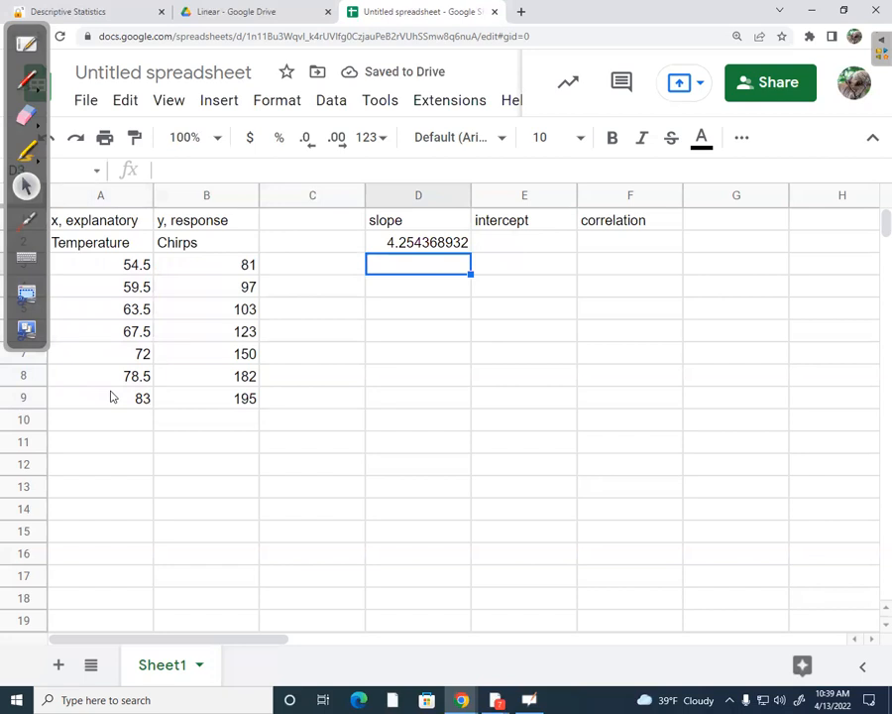
Calculate the regression intercept in E2 with =INTERCEPT(B3:B9,A3:A9), using Chirps as y and Temperature as x
{"action": "left_click", "coordinate": [506, 245]}
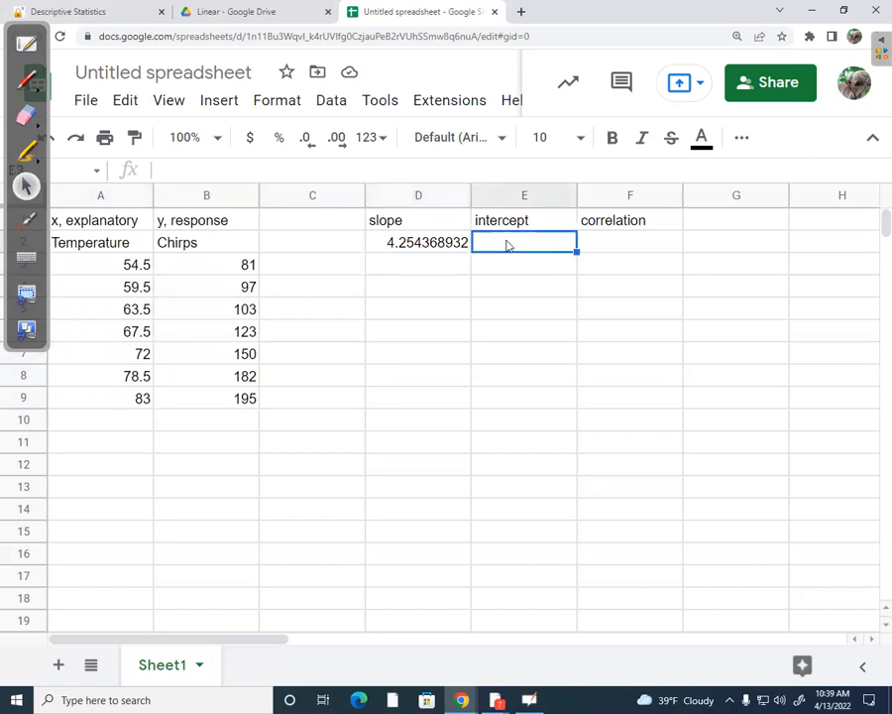
{"action": "type", "text": "="}
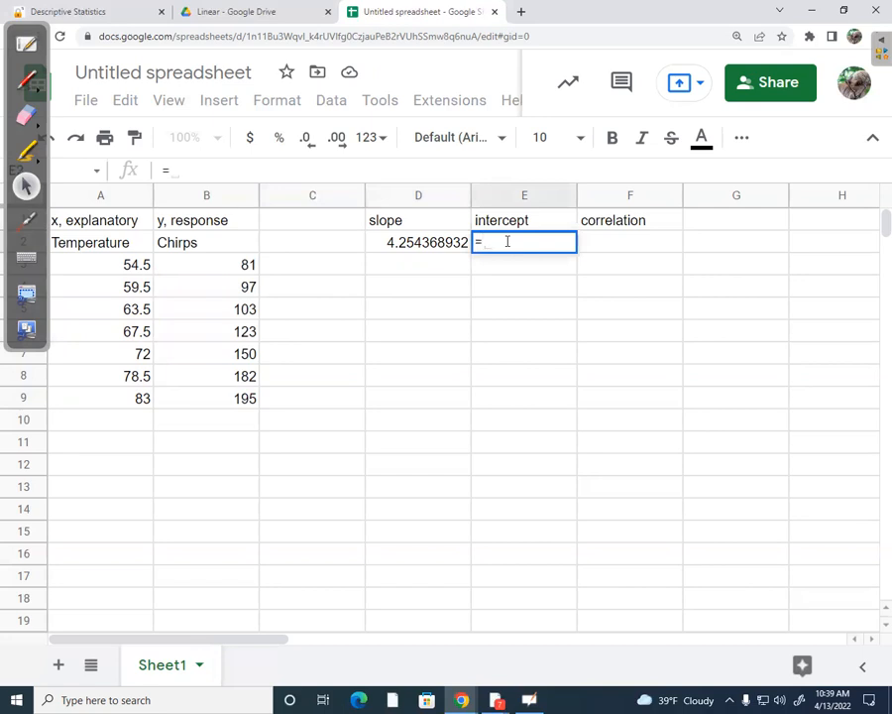
{"action": "type", "text": "inter"}
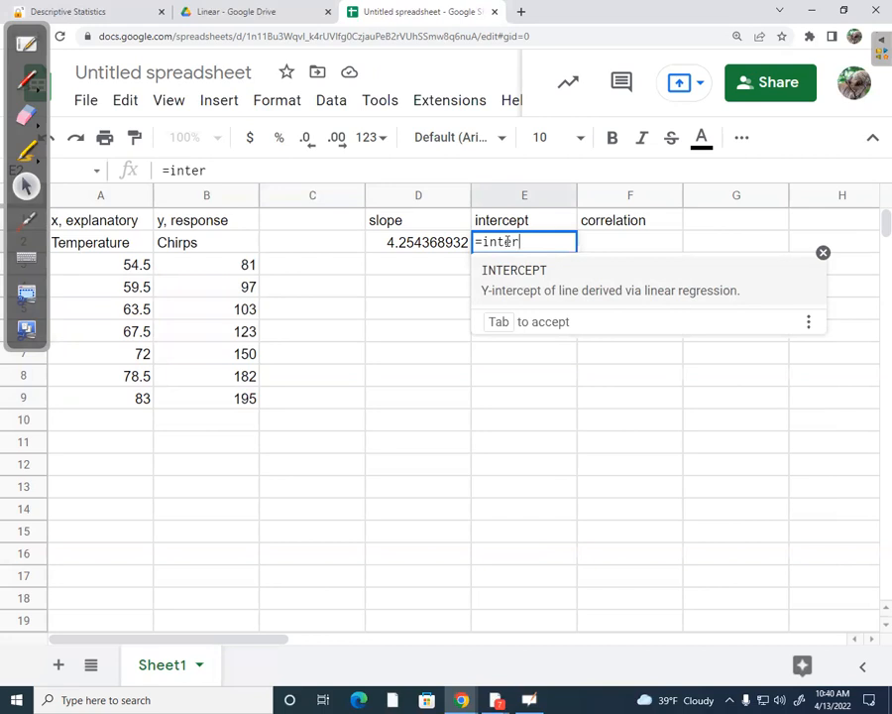
{"action": "left_click", "coordinate": [540, 281]}
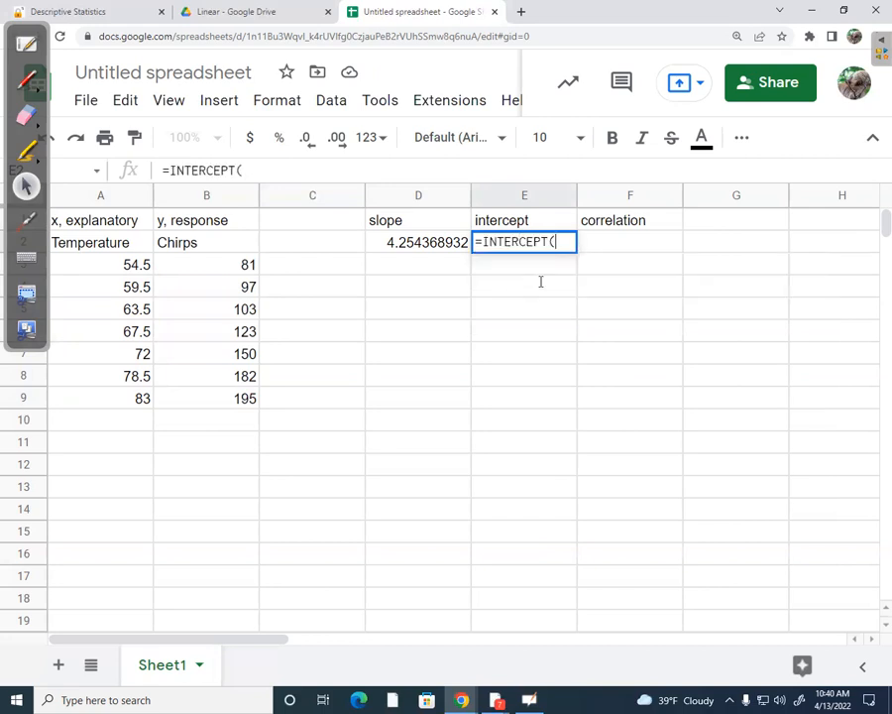
{"action": "left_click_drag", "start_coordinate": [235, 266], "coordinate": [224, 401]}
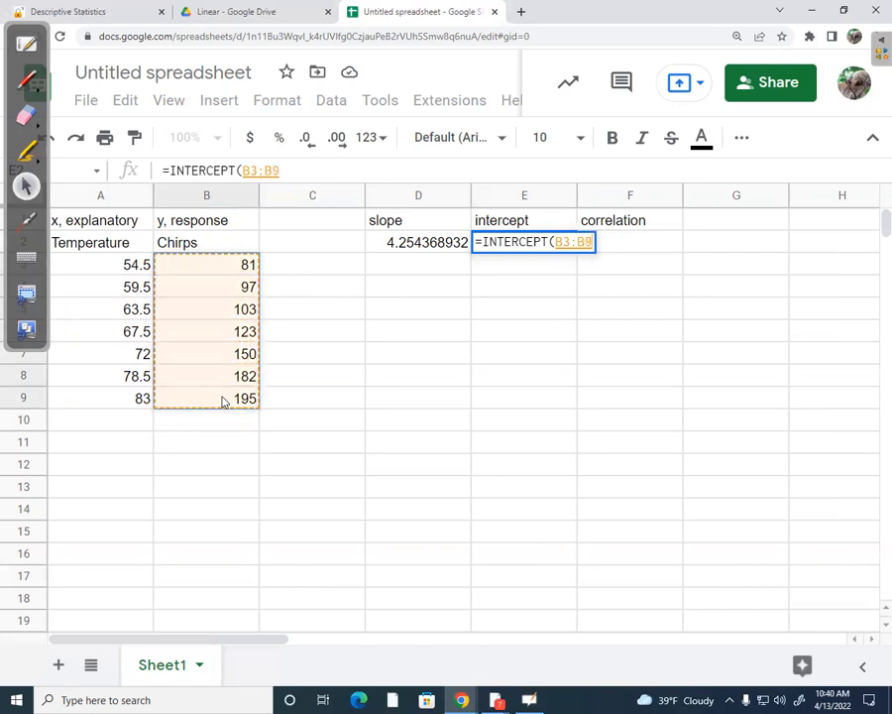
{"action": "type", "text": ","}
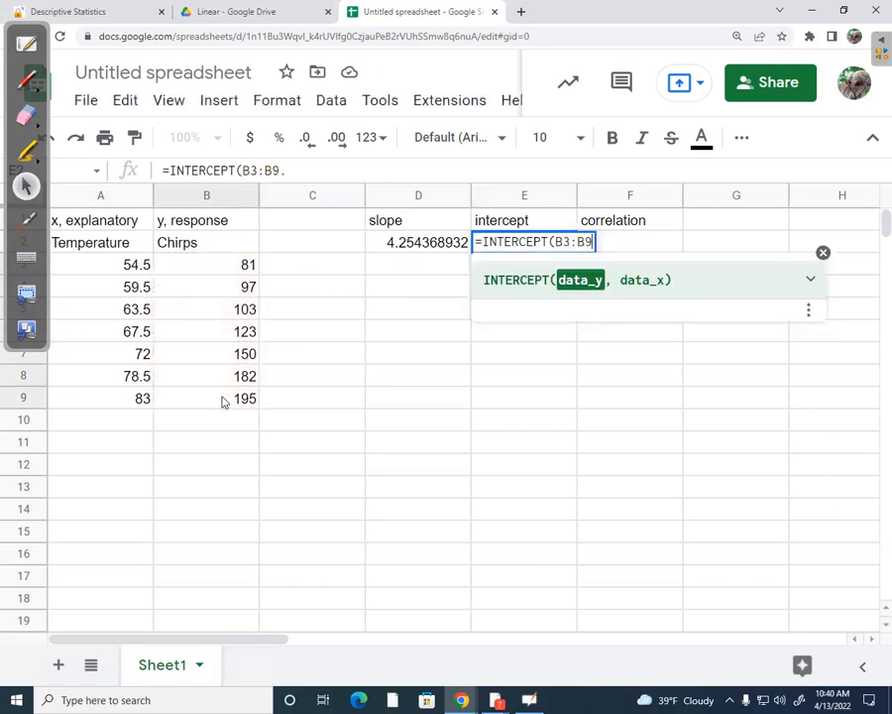
{"action": "left_click_drag", "start_coordinate": [124, 266], "coordinate": [139, 397]}
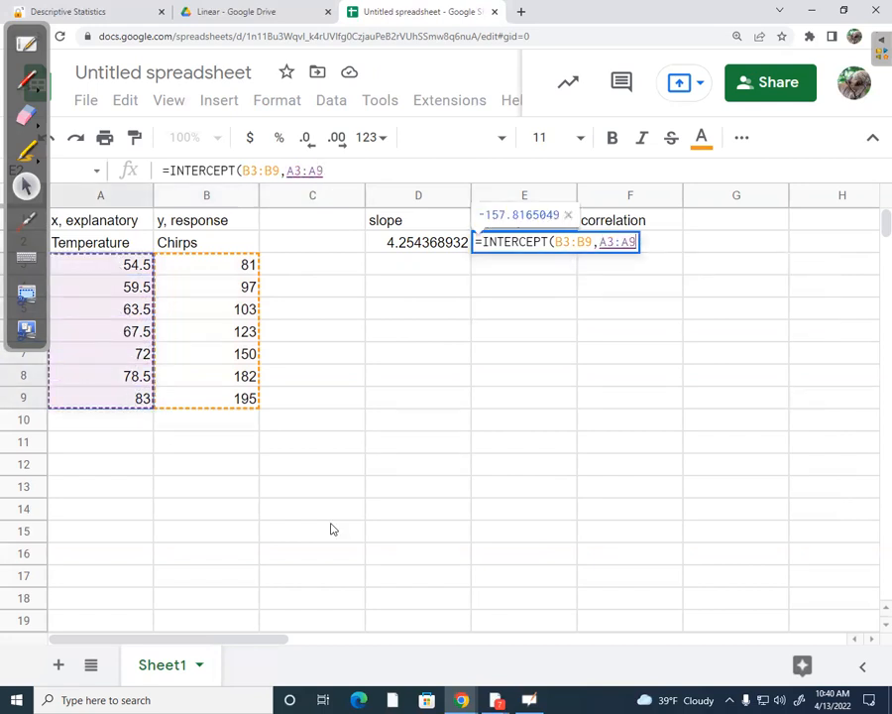
{"action": "type", "text": ")"}
{"action": "key", "text": "Return"}
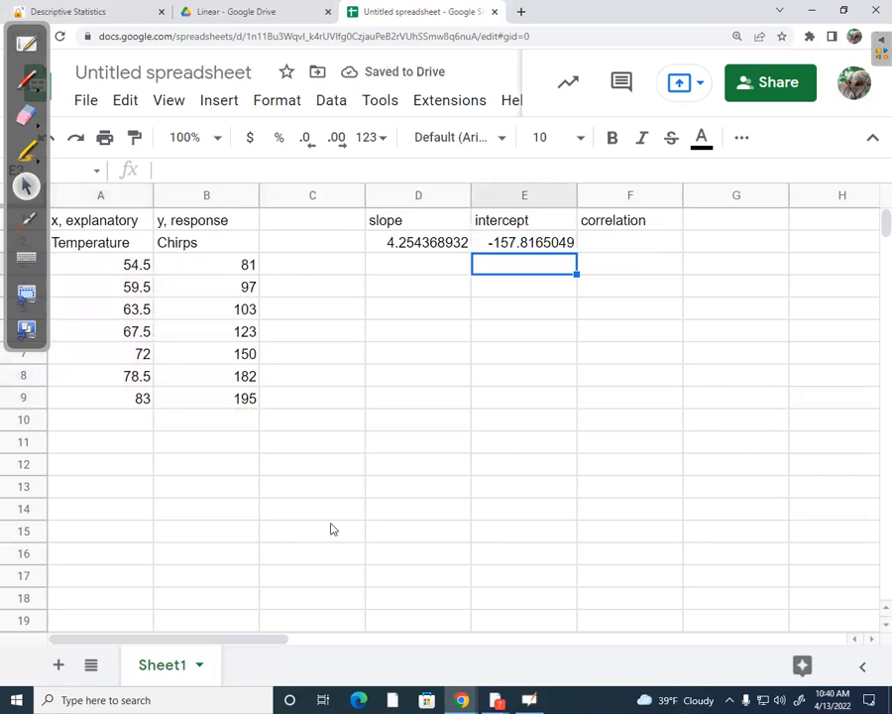
Calculate the correlation coefficient in F2 with =CORREL(B3:B9,A3:A9)
{"action": "left_click", "coordinate": [624, 243]}
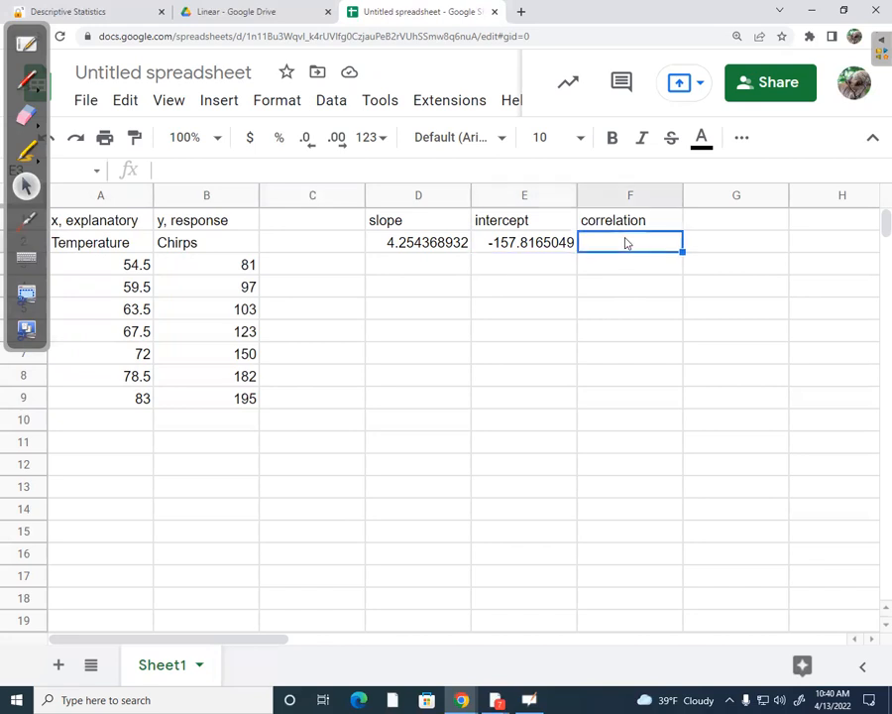
{"action": "type", "text": "="}
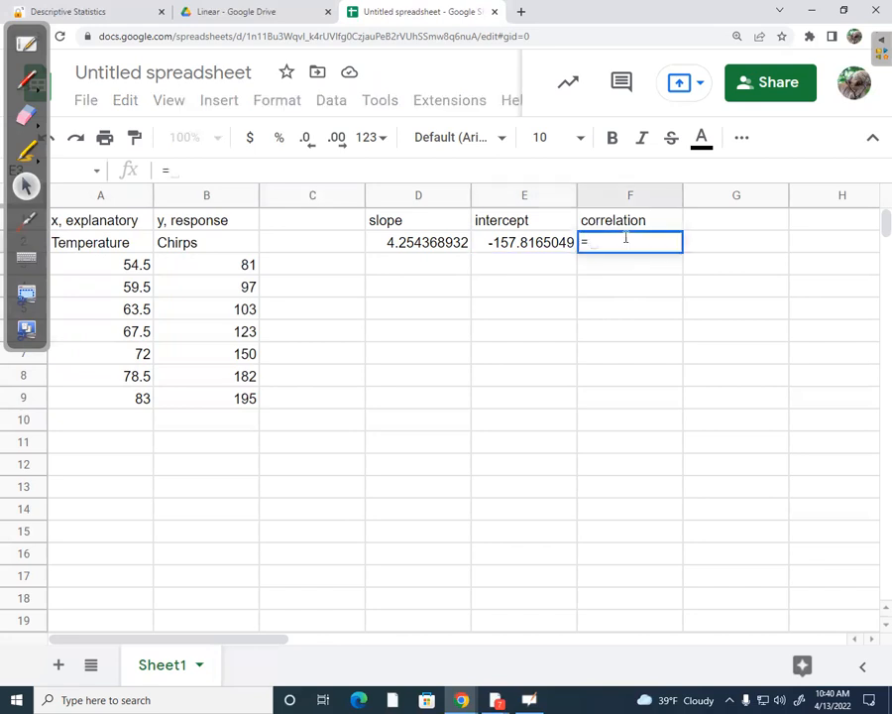
{"action": "type", "text": "co"}
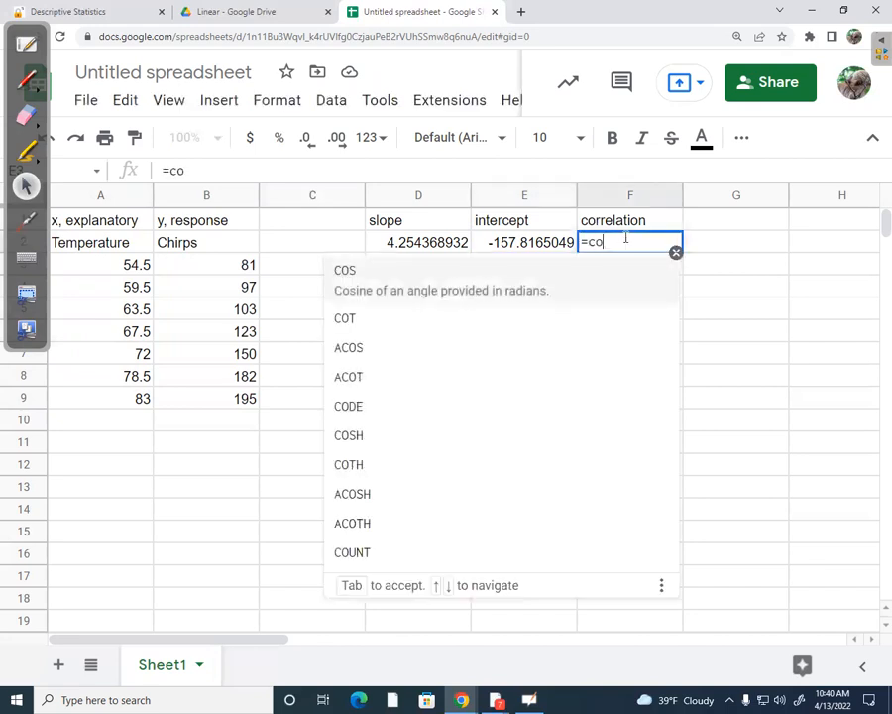
{"action": "type", "text": "r"}
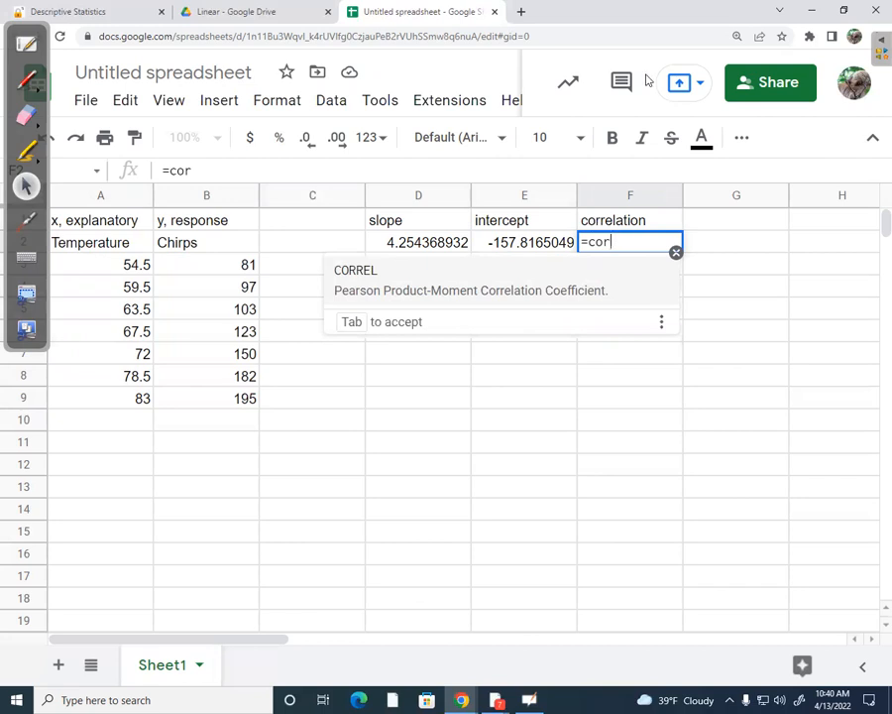
{"action": "key", "text": "Tab"}
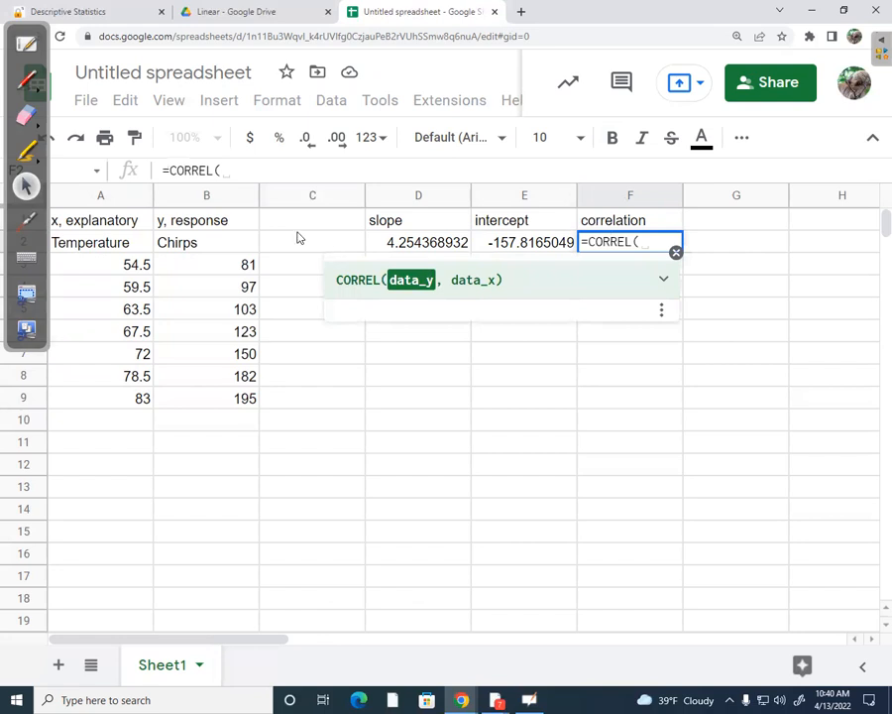
{"action": "left_click_drag", "start_coordinate": [224, 270], "coordinate": [226, 400]}
{"action": "type", "text": ","}
{"action": "left_click_drag", "start_coordinate": [131, 263], "coordinate": [136, 396]}
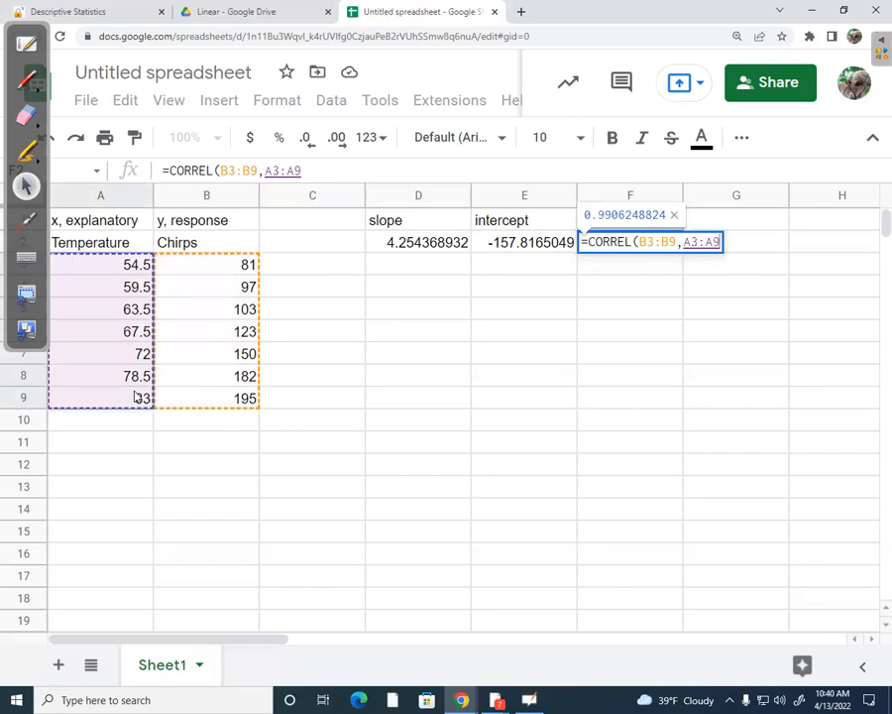
{"action": "type", "text": ")"}
{"action": "key", "text": "Return"}
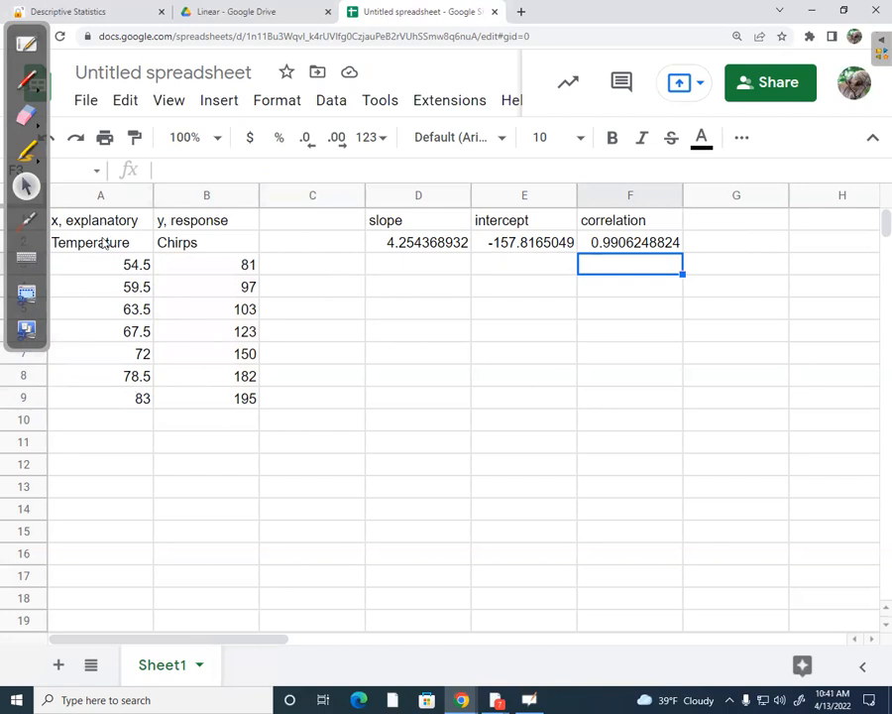
Insert a chart from the Temperature and Chirps data in A2:B9, including the header row
{"action": "left_click_drag", "start_coordinate": [103, 243], "coordinate": [224, 399]}
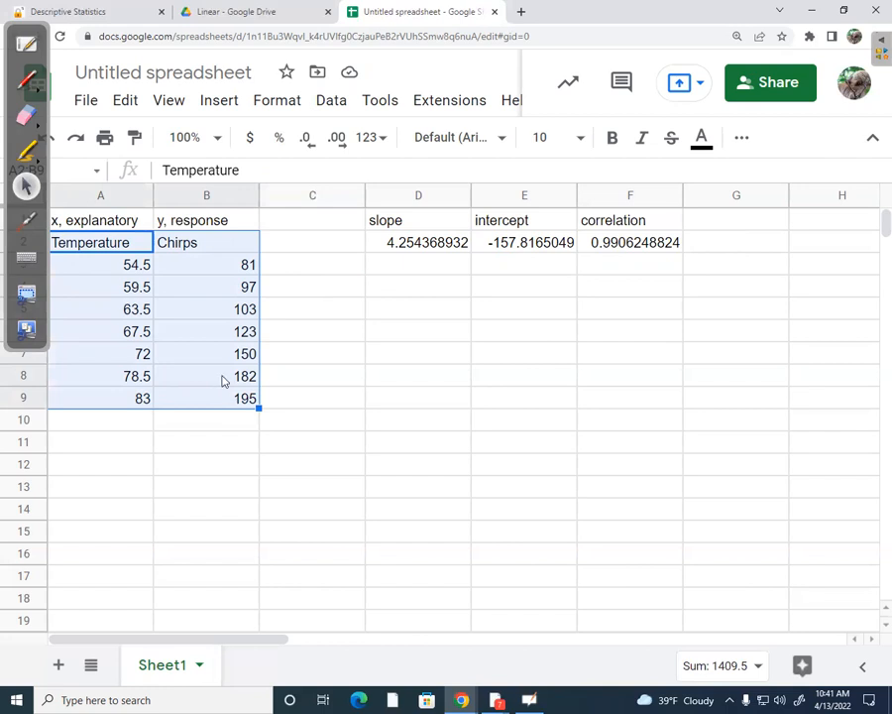
{"action": "left_click", "coordinate": [212, 102]}
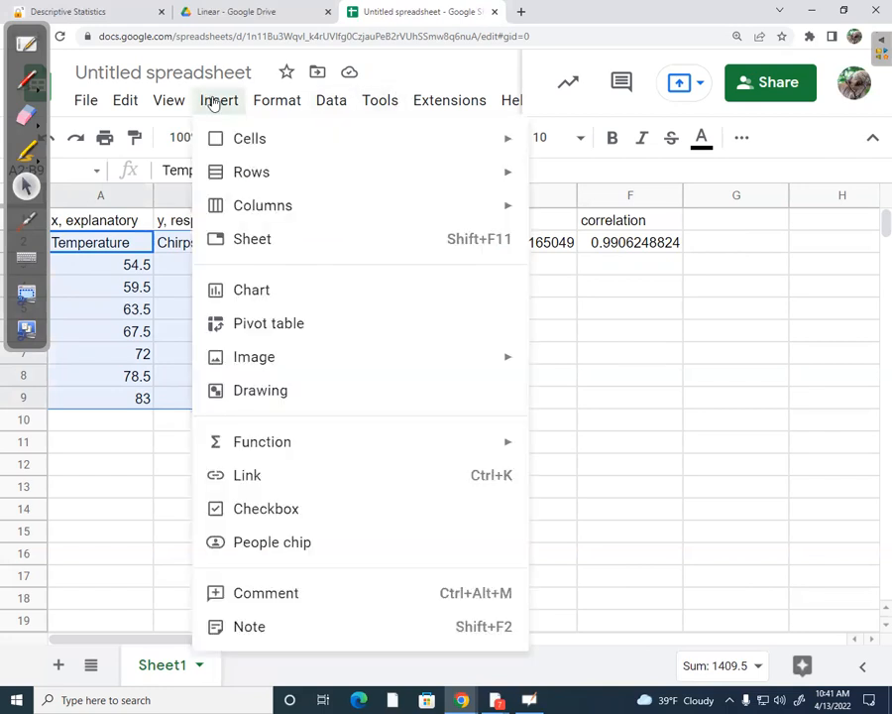
{"action": "left_click", "coordinate": [256, 289]}
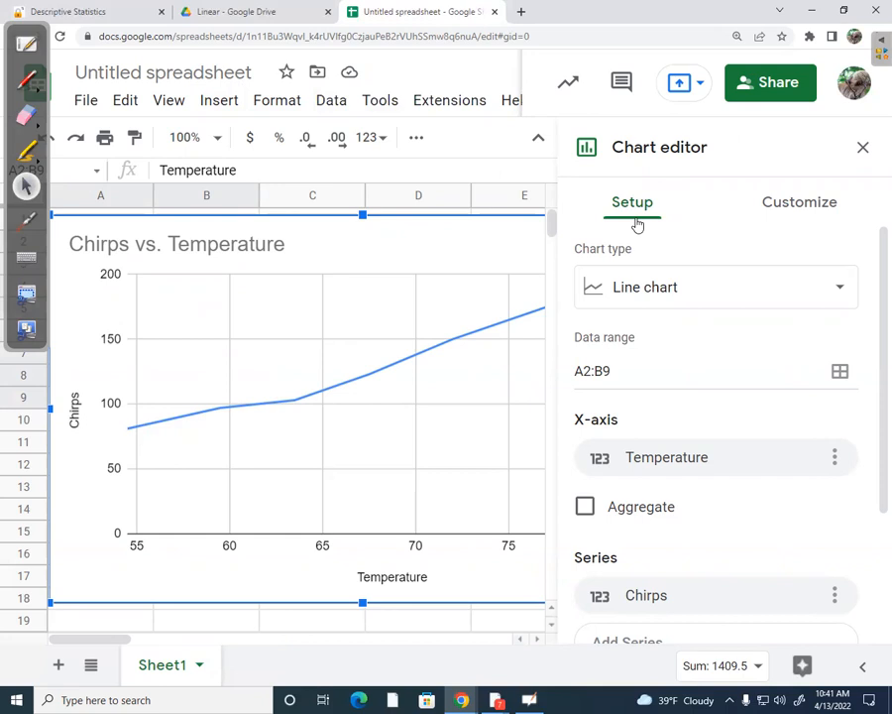
Change the Chirps vs. Temperature chart to a scatter chart
{"action": "left_click", "coordinate": [750, 290]}
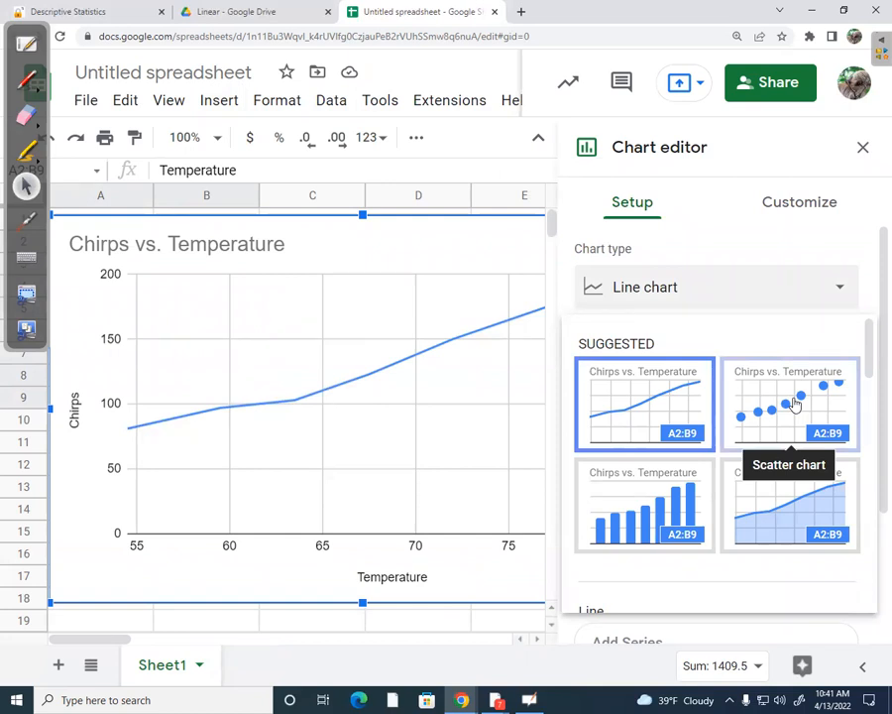
{"action": "scroll", "coordinate": [771, 414], "scroll_direction": "down", "scroll_amount": 8}
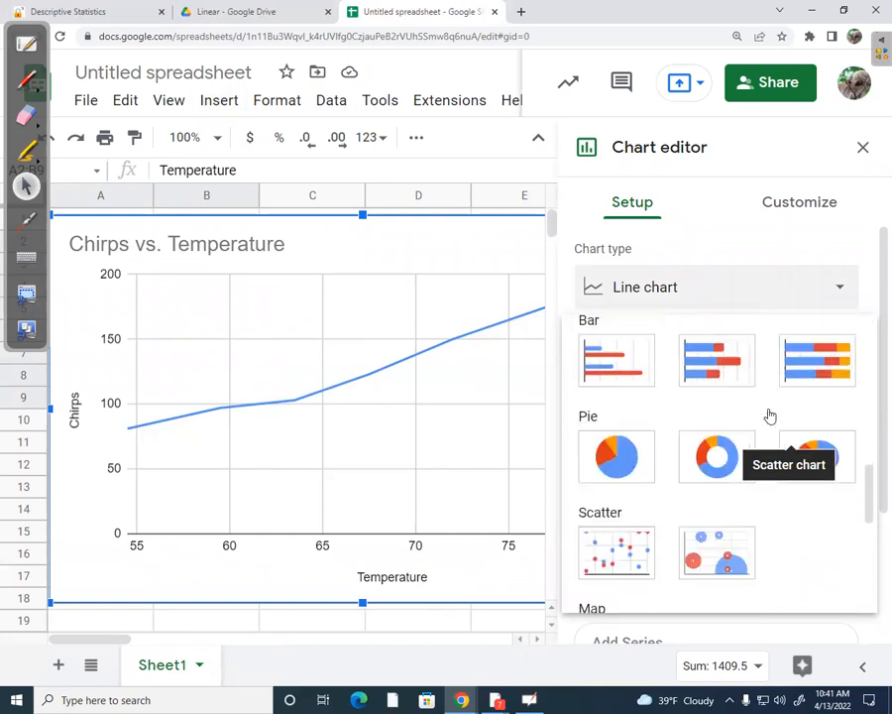
{"action": "scroll", "coordinate": [770, 414], "scroll_direction": "down", "scroll_amount": 1}
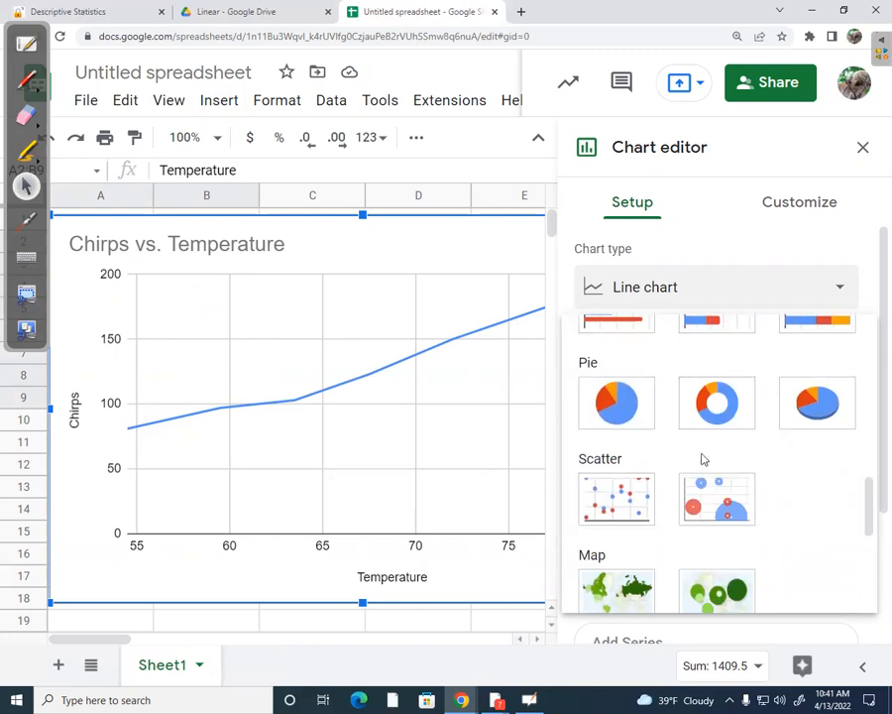
{"action": "left_click", "coordinate": [618, 503]}
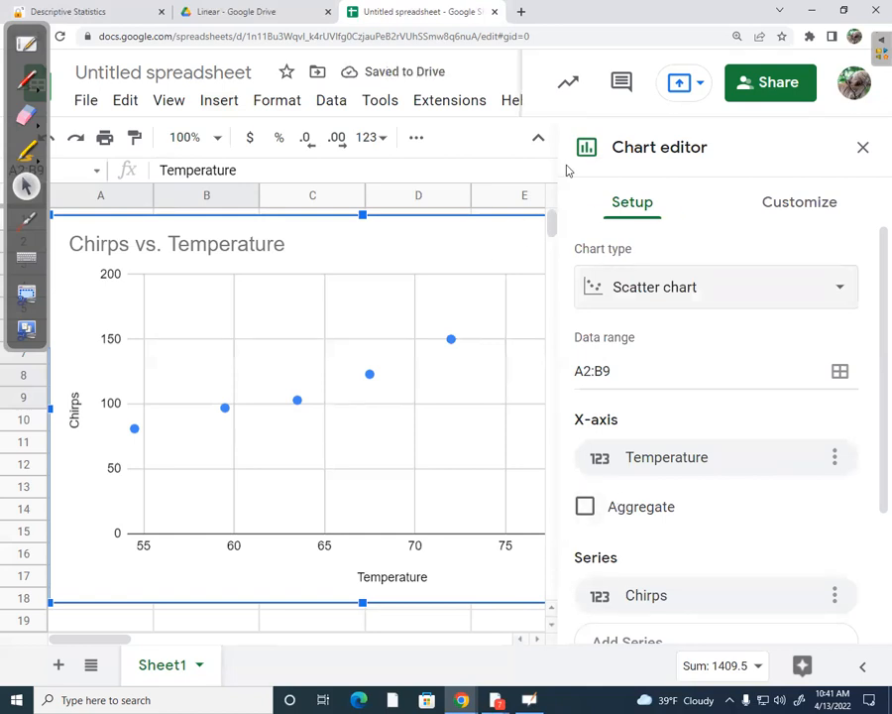
{"action": "key", "text": "ctrl+minus"}
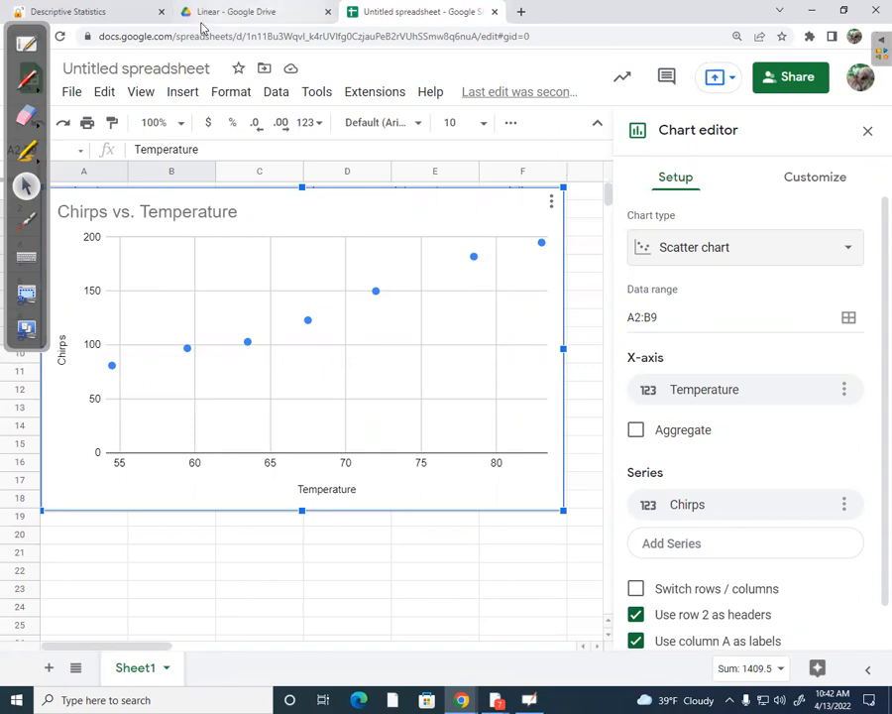
Switch to StatKey, close its Edit data dialog, compare its scatterplot with the chart, and return to the spreadsheet
{"action": "left_click", "coordinate": [73, 14]}
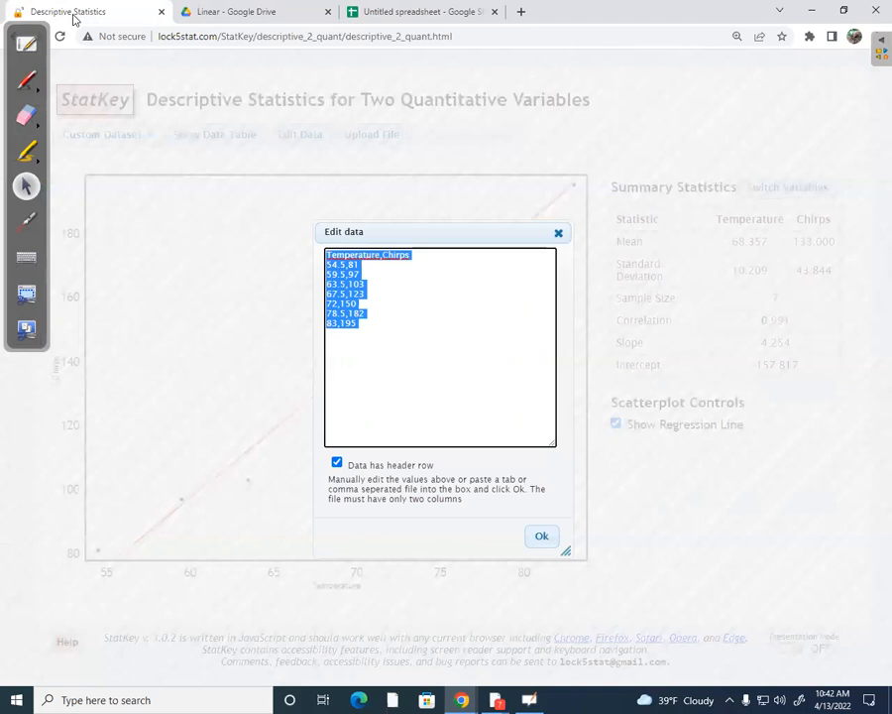
{"action": "left_click", "coordinate": [541, 536]}
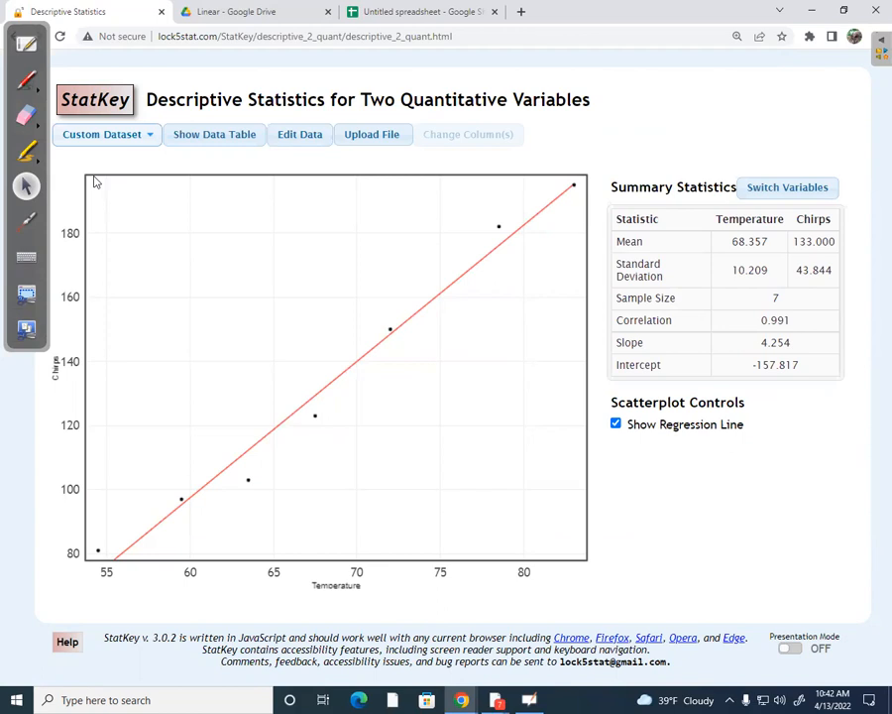
{"action": "left_click", "coordinate": [411, 12]}
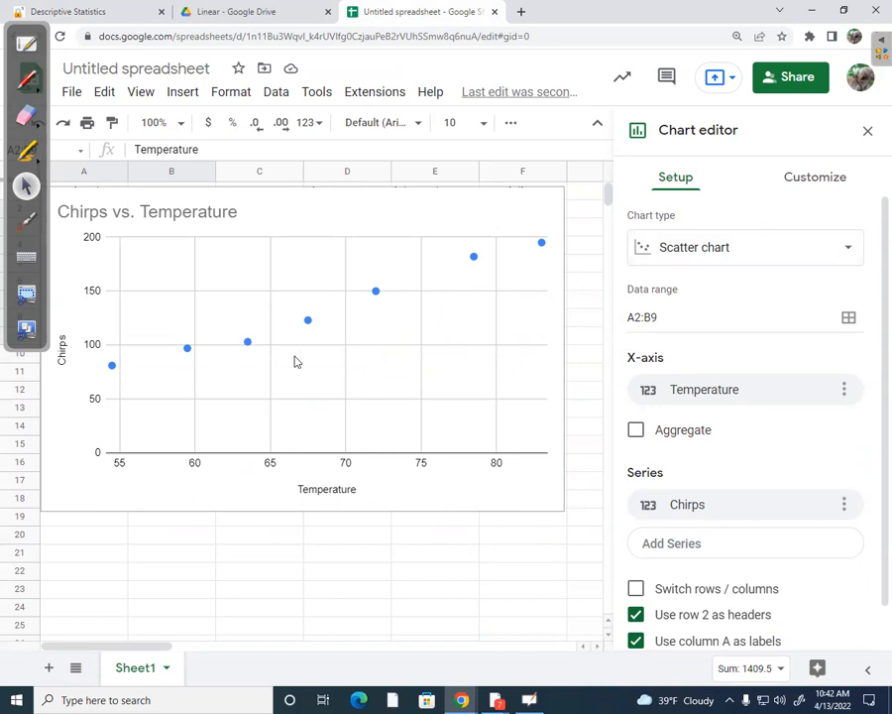
Set the minimum of the scatter chart's vertical axis to 80, checking StatKey's plot for the axis start
{"action": "left_click", "coordinate": [806, 180]}
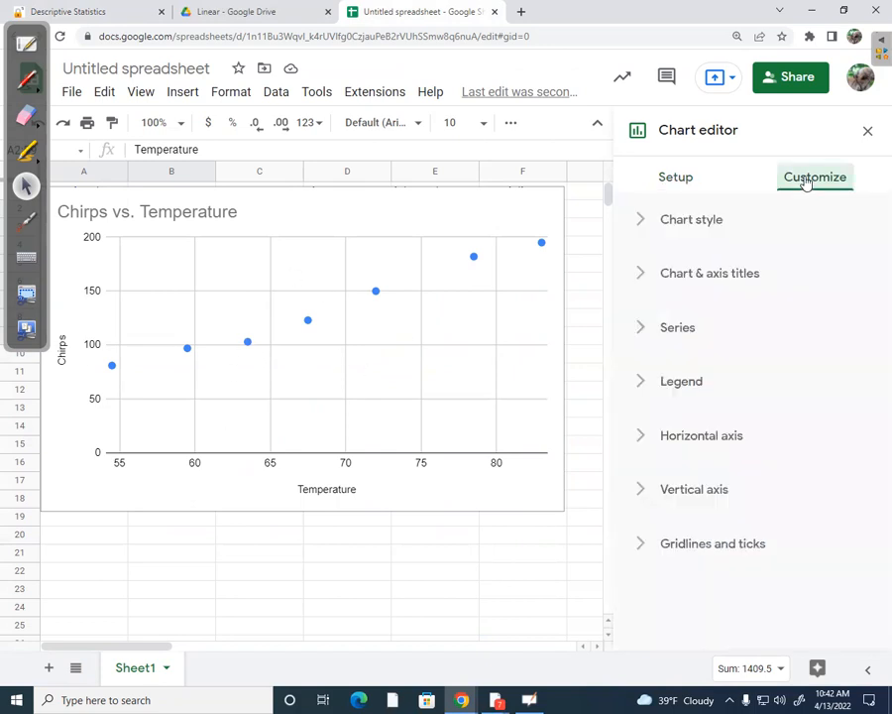
{"action": "left_click", "coordinate": [691, 490]}
{"action": "scroll", "coordinate": [684, 512], "scroll_direction": "down", "scroll_amount": 2}
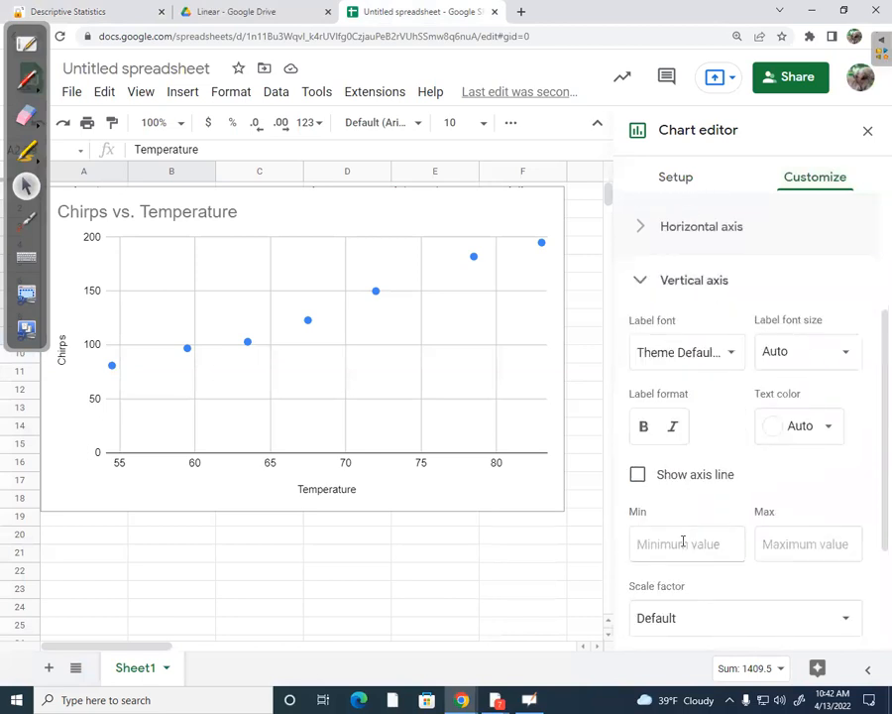
{"action": "left_click", "coordinate": [91, 13]}
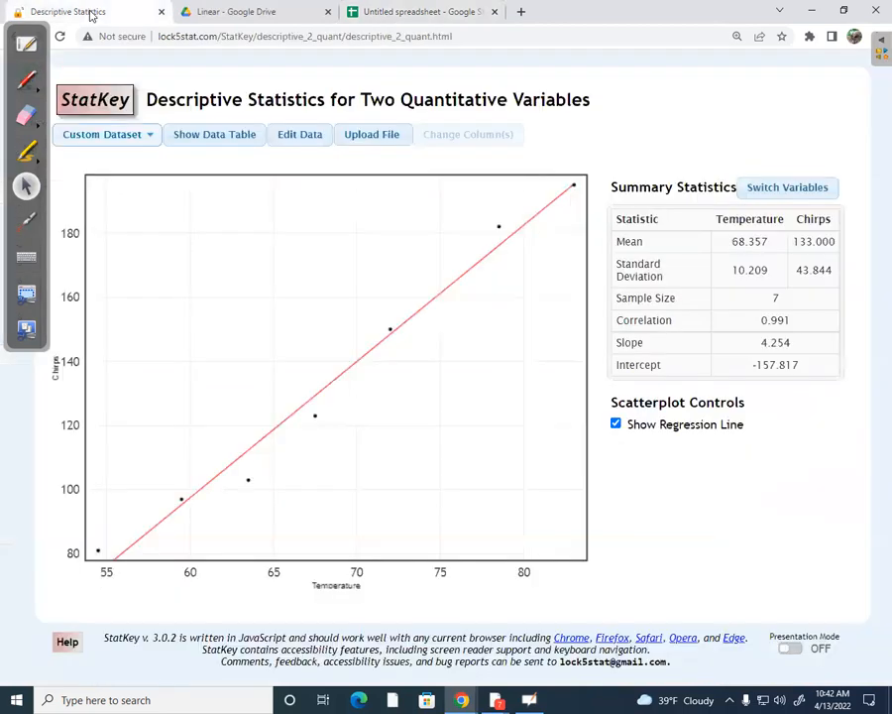
{"action": "left_click", "coordinate": [413, 11]}
{"action": "left_click", "coordinate": [674, 544]}
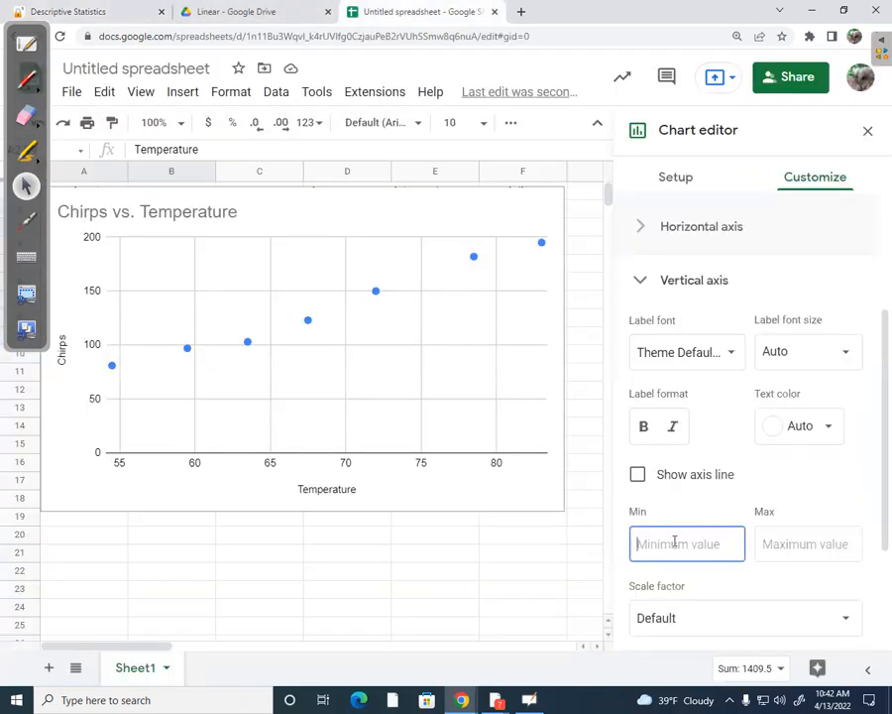
{"action": "type", "text": "80"}
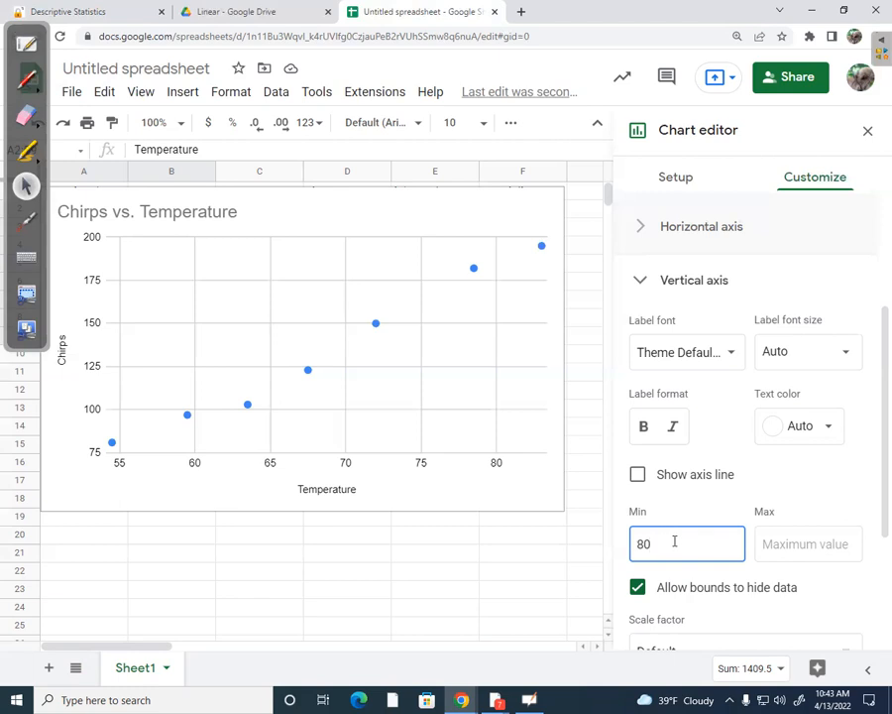
Move the scatter chart off the data in columns A and B so that its upper-left corner sits in C2
{"action": "left_click", "coordinate": [676, 179]}
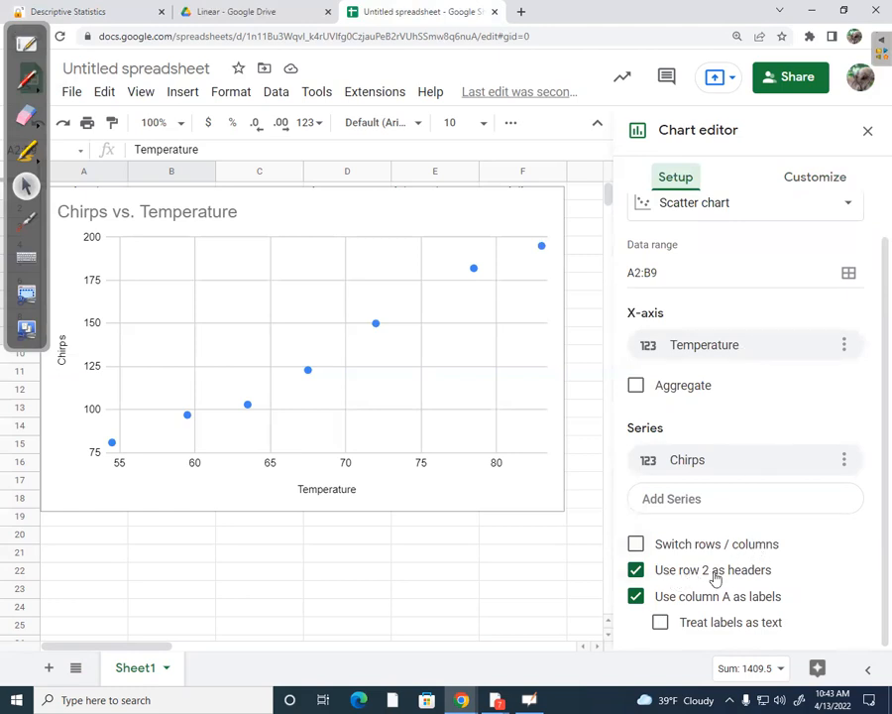
{"action": "left_click", "coordinate": [396, 215]}
{"action": "left_click_drag", "start_coordinate": [327, 203], "coordinate": [536, 222]}
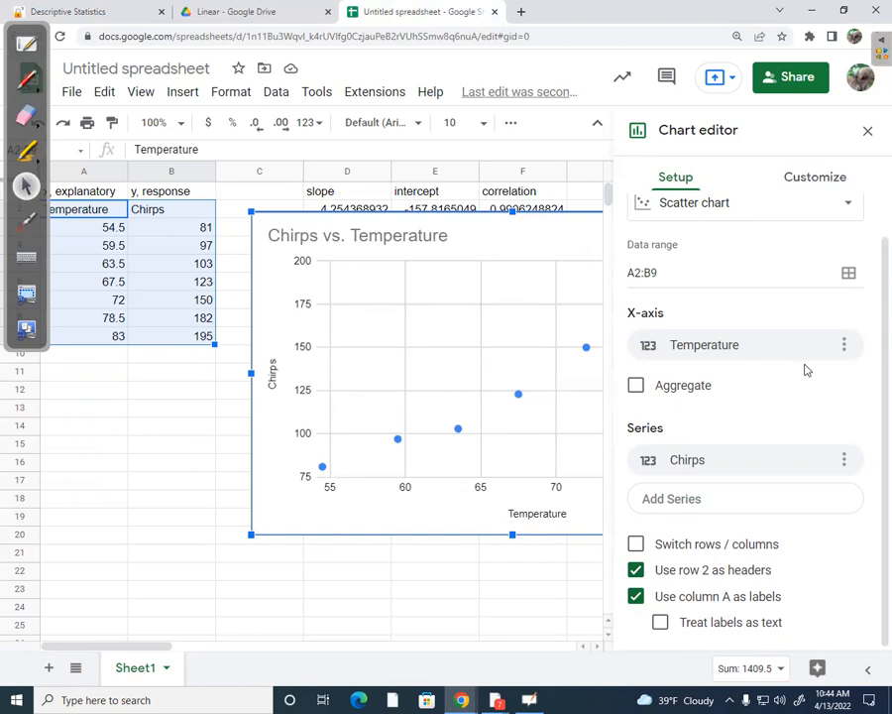
Try the vertical axis without allowing bounds to hide data, and turn that option back on to compare the chart
{"action": "left_click", "coordinate": [831, 176]}
{"action": "scroll", "coordinate": [817, 418], "scroll_direction": "down", "scroll_amount": 2}
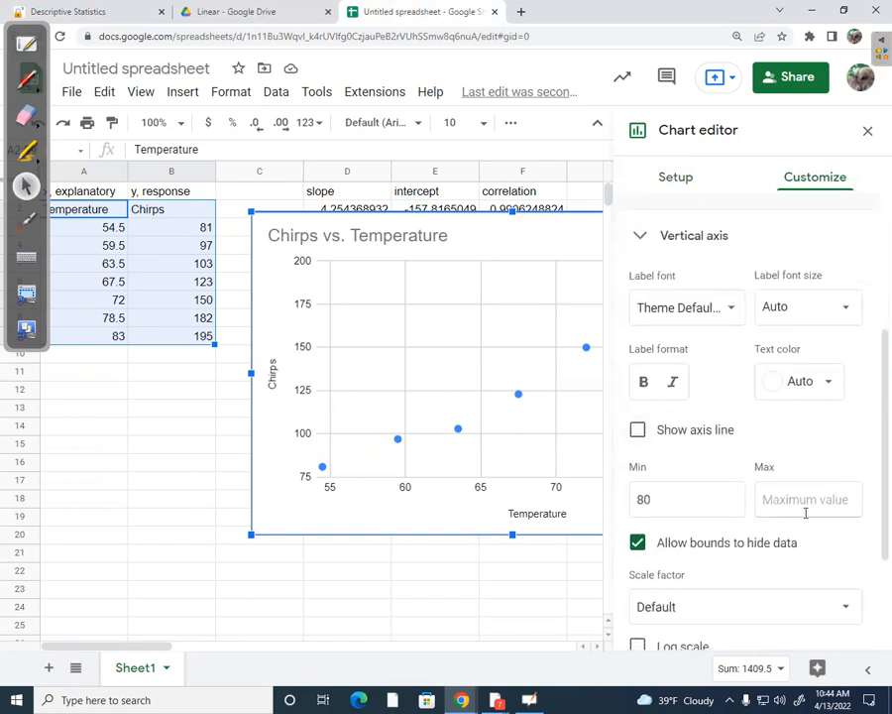
{"action": "scroll", "coordinate": [801, 533], "scroll_direction": "down", "scroll_amount": 2}
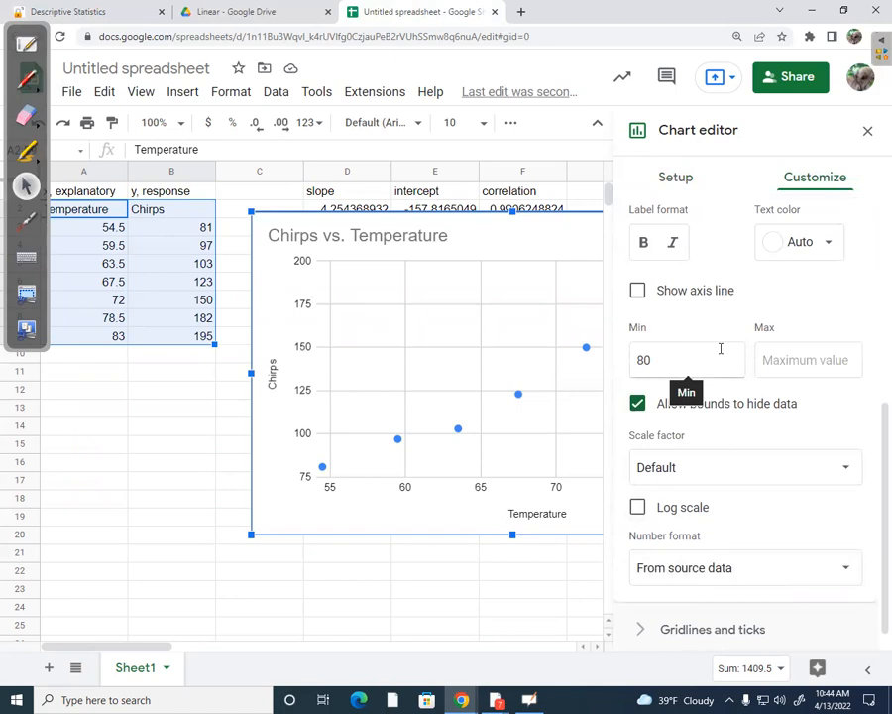
{"action": "left_click", "coordinate": [638, 404]}
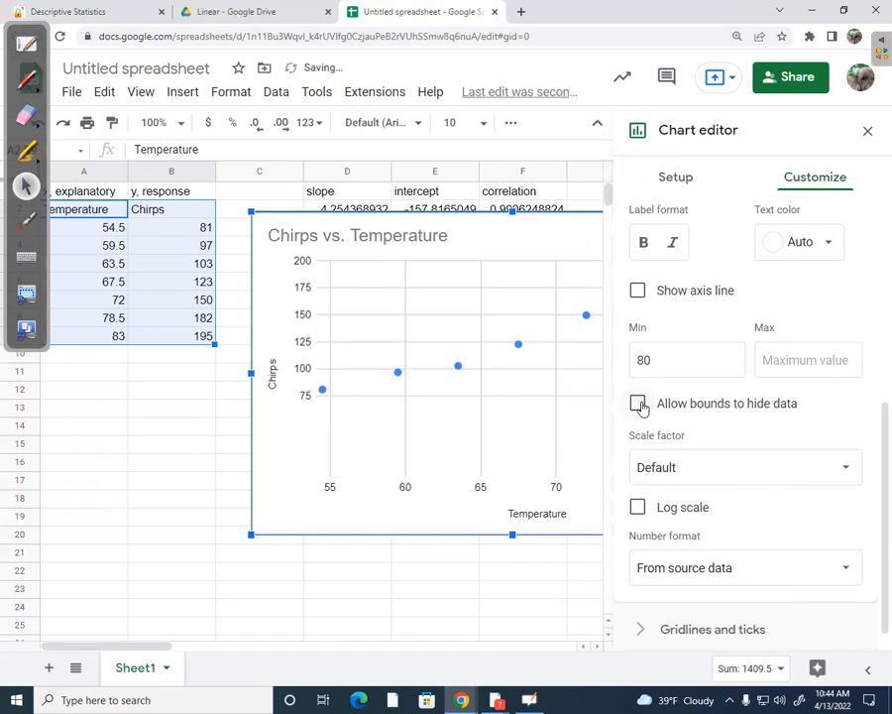
{"action": "left_click", "coordinate": [638, 404]}
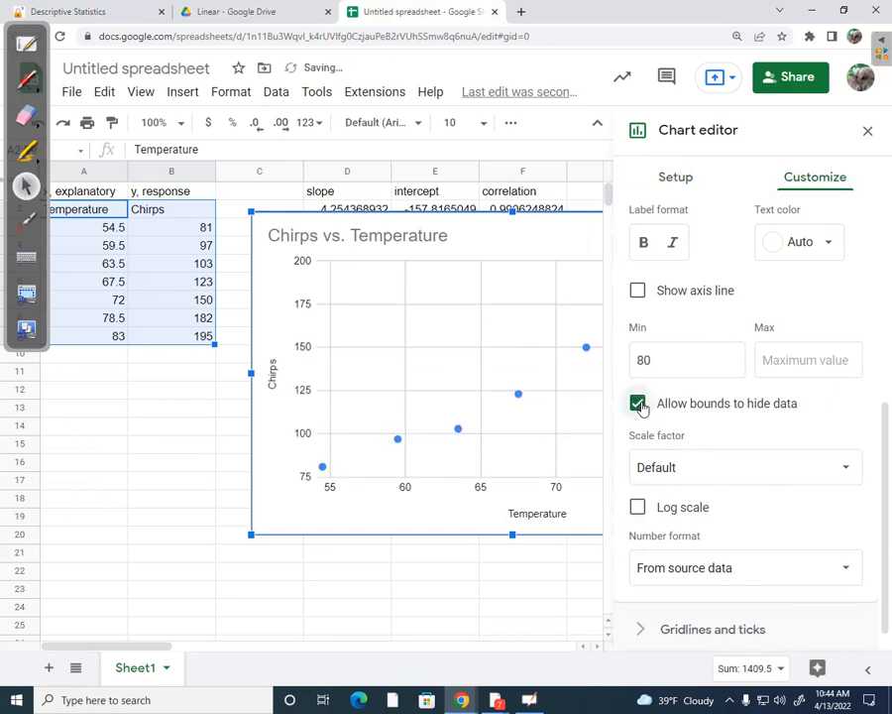
{"action": "left_click", "coordinate": [638, 404]}
{"action": "left_click", "coordinate": [638, 404]}
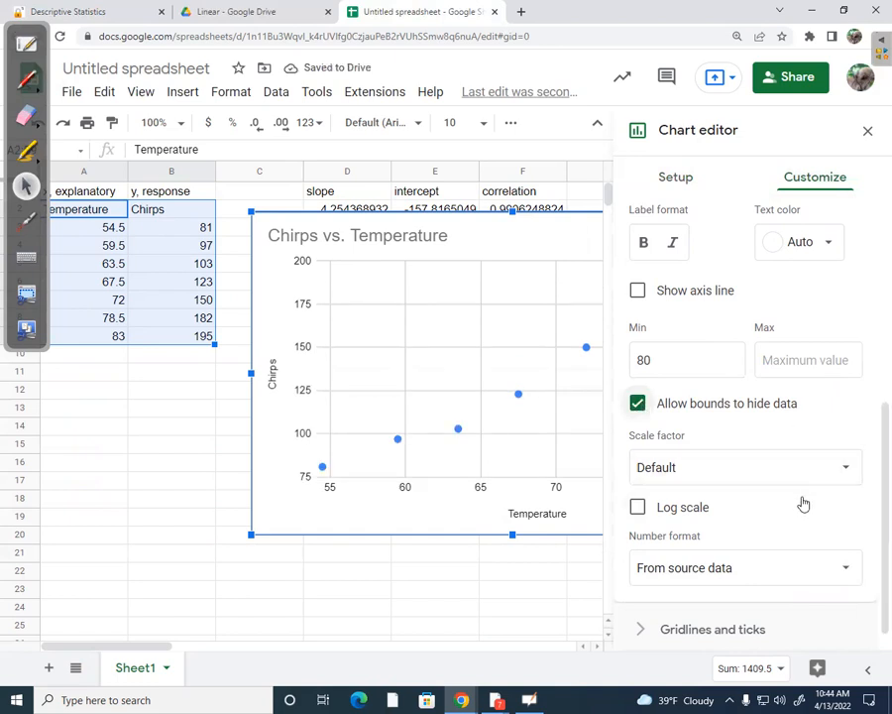
{"action": "scroll", "coordinate": [803, 505], "scroll_direction": "up", "scroll_amount": 3}
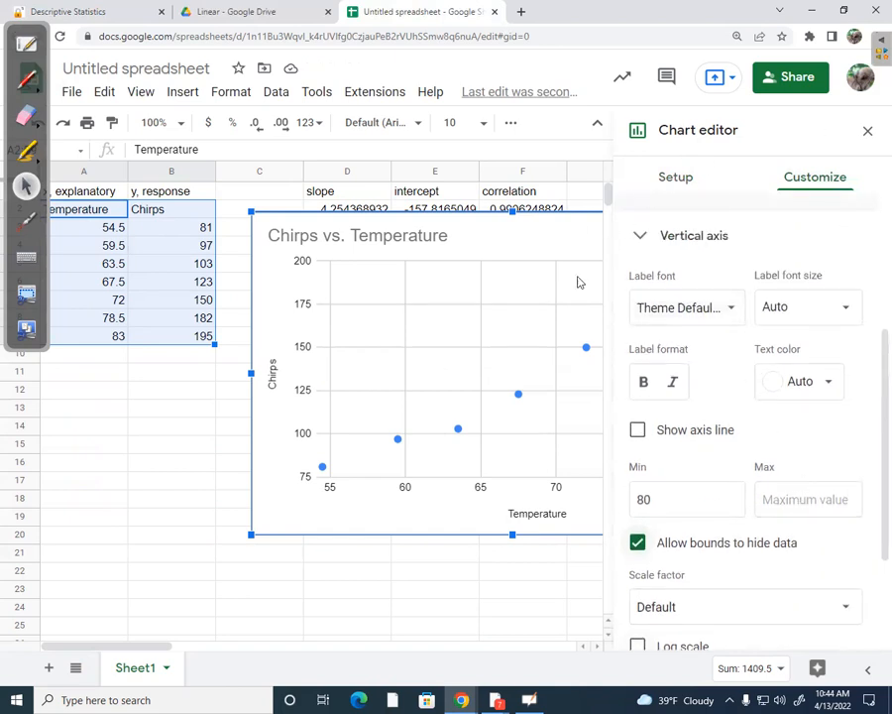
Insert "per minute" after "Chirps" in the scatter chart's title
{"action": "left_click_drag", "start_coordinate": [156, 645], "coordinate": [212, 646]}
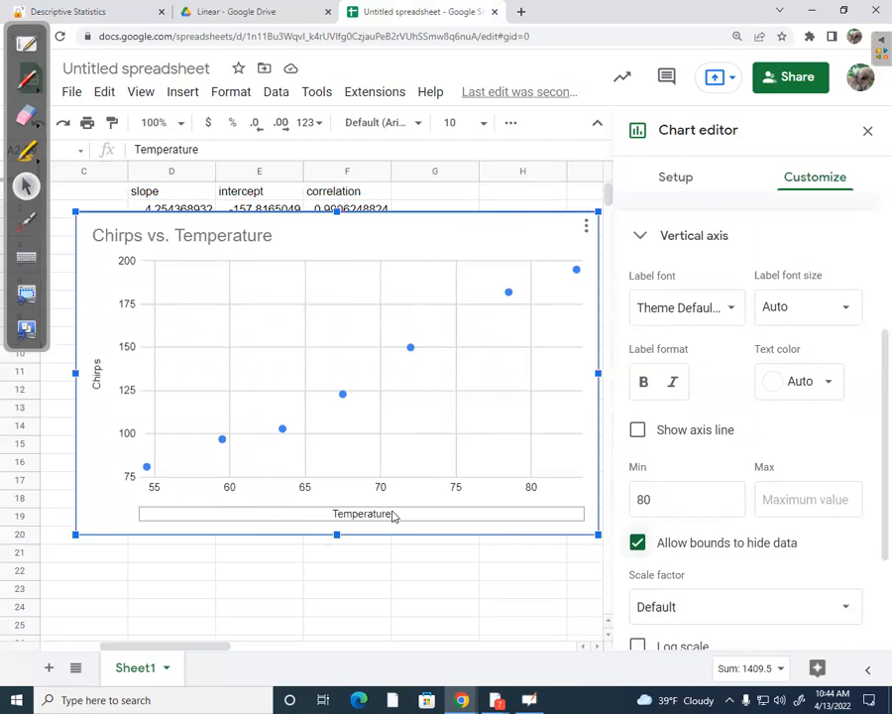
{"action": "left_click", "coordinate": [129, 235]}
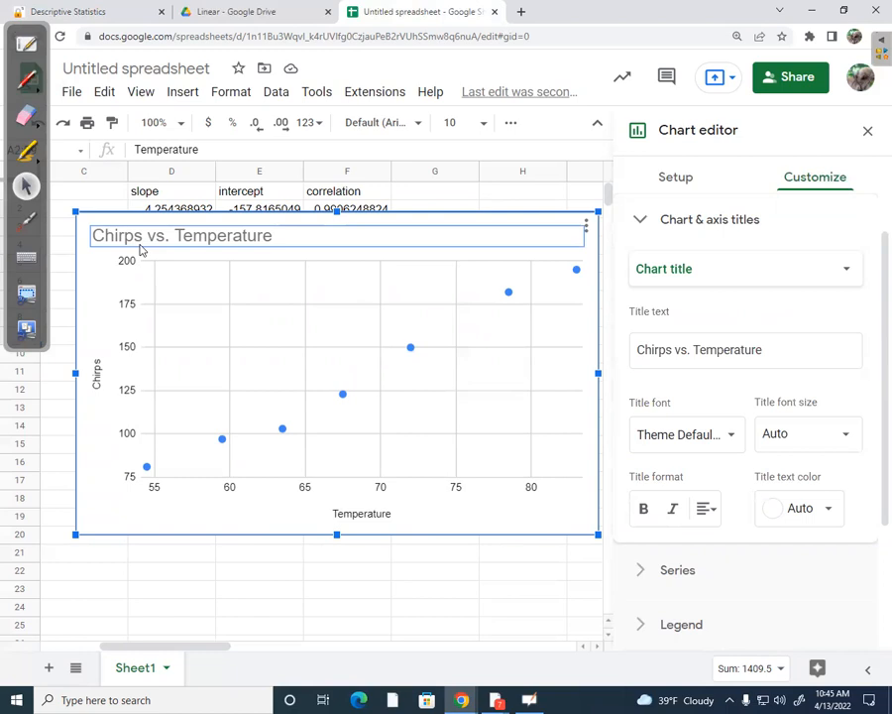
{"action": "double_click", "coordinate": [140, 240]}
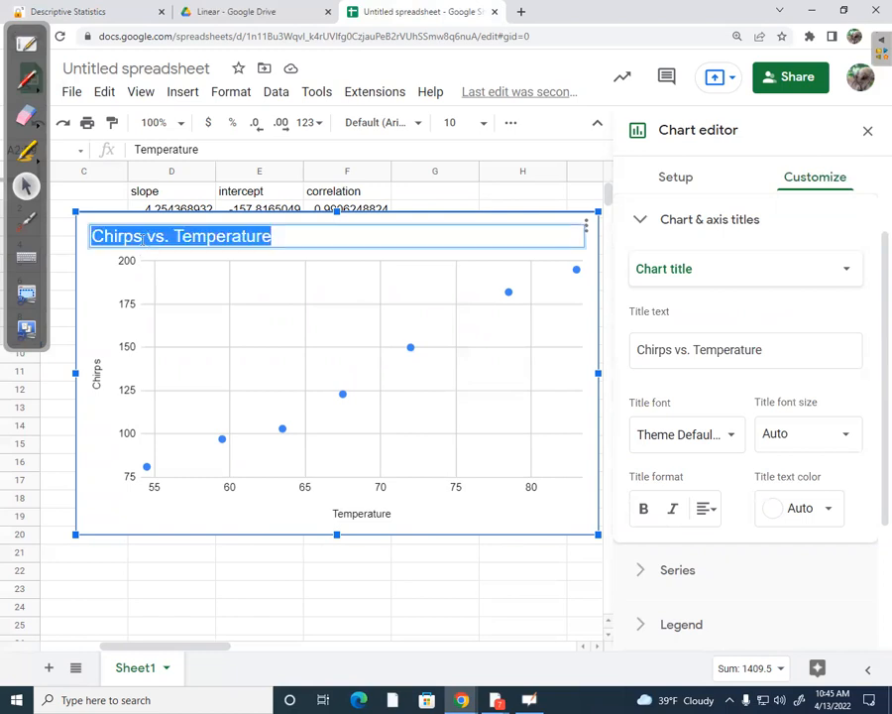
{"action": "left_click", "coordinate": [207, 234]}
{"action": "type", "text": "per"}
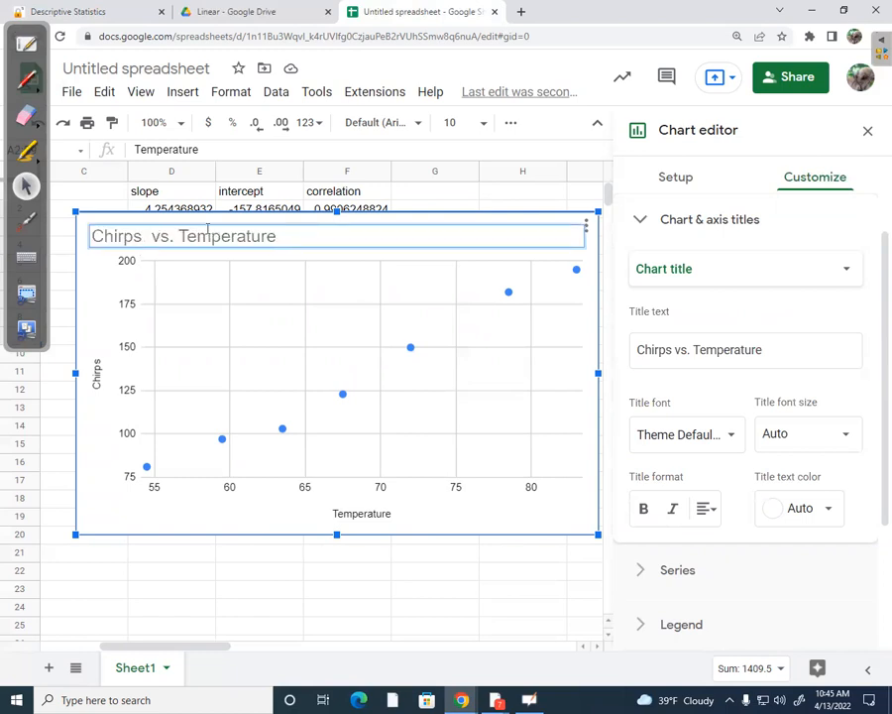
{"action": "type", "text": " minut"}
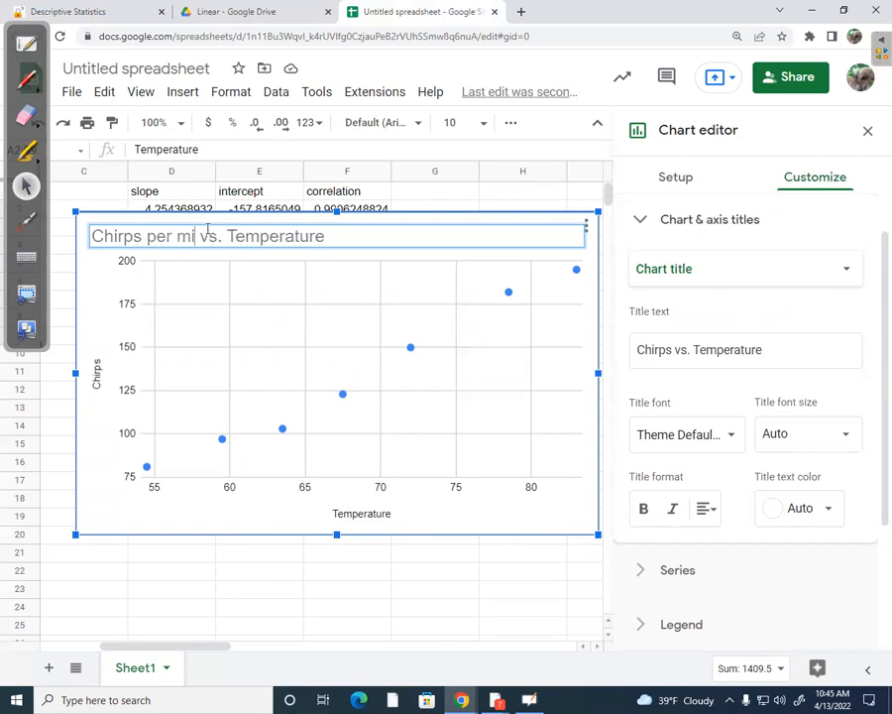
{"action": "type", "text": "e"}
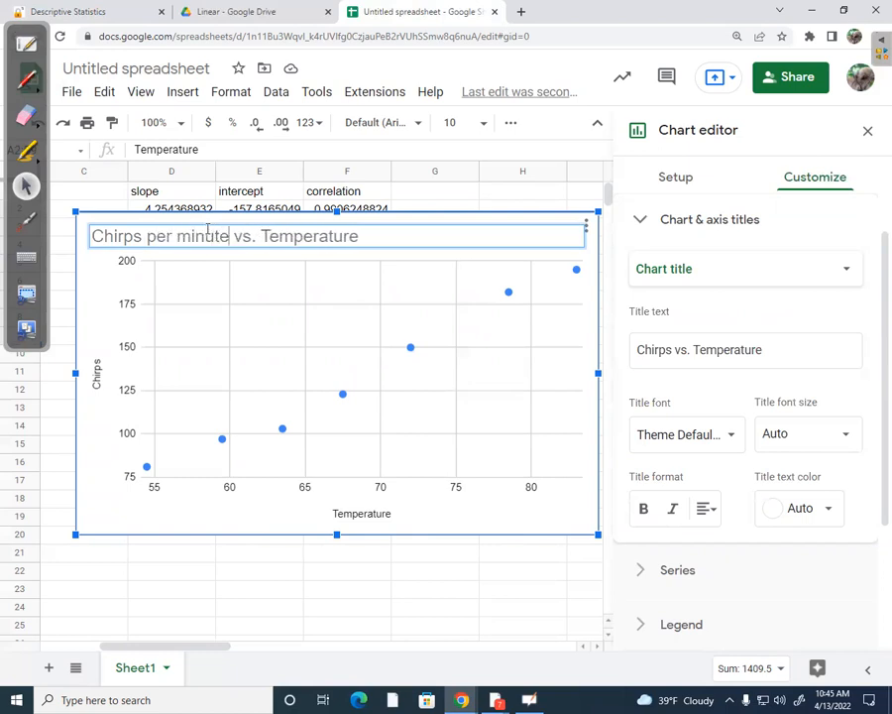
Add "Cricket" before "Chirps" at the start of the chart title
{"action": "key", "text": "Left"}
{"action": "key", "text": "Left"}
{"action": "key", "text": "Left"}
{"action": "key", "text": "Left"}
{"action": "key", "text": "Left"}
{"action": "key", "text": "Left"}
{"action": "key", "text": "Left"}
{"action": "key", "text": "Left"}
{"action": "key", "text": "Left"}
{"action": "key", "text": "Left"}
{"action": "key", "text": "Left"}
{"action": "key", "text": "Left"}
{"action": "key", "text": "Left"}
{"action": "key", "text": "Left"}
{"action": "key", "text": "Left"}
{"action": "key", "text": "Left"}
{"action": "key", "text": "Left"}
{"action": "type", "text": "Ch"}
{"action": "key", "text": "BackSpace"}
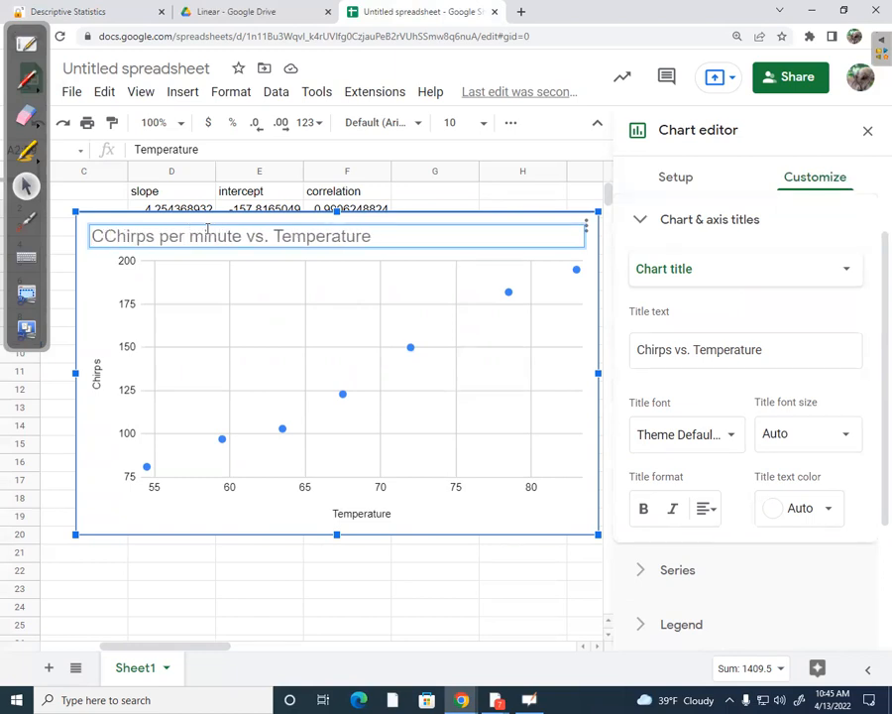
{"action": "type", "text": "ricket"}
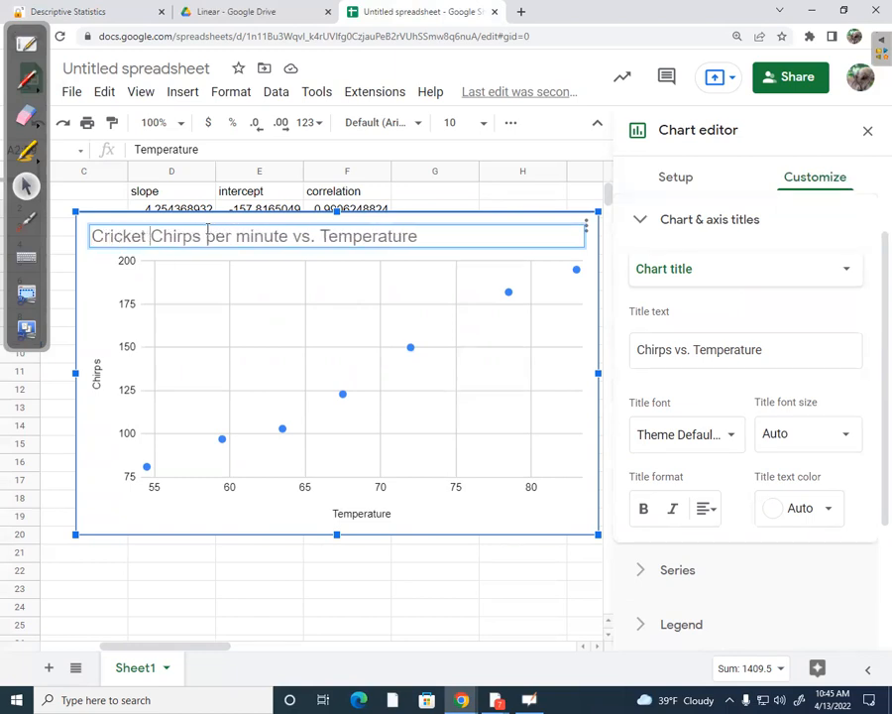
Append "in Fahrenheit" to the chart title so it reads "Cricket Chirps per minute vs. Temperature in Fahrenheit"
{"action": "key", "text": "Right"}
{"action": "key", "text": "Right"}
{"action": "key", "text": "Right"}
{"action": "key", "text": "Right"}
{"action": "key", "text": "Right"}
{"action": "key", "text": "Right"}
{"action": "key", "text": "Right"}
{"action": "key", "text": "Right"}
{"action": "key", "text": "Right"}
{"action": "key", "text": "Right"}
{"action": "key", "text": "Right"}
{"action": "key", "text": "Right"}
{"action": "key", "text": "Right"}
{"action": "key", "text": "Right"}
{"action": "key", "text": "Right"}
{"action": "key", "text": "Right"}
{"action": "key", "text": "Right"}
{"action": "key", "text": "Right"}
{"action": "key", "text": "Right"}
{"action": "key", "text": "Right"}
{"action": "type", "text": "Fahrenheit"}
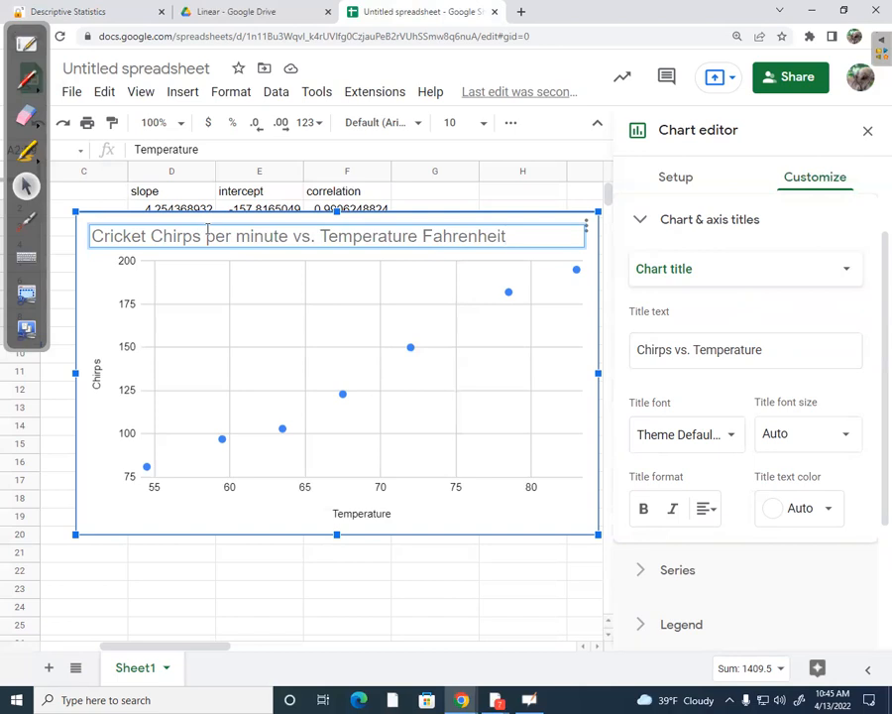
{"action": "key", "text": "Left"}
{"action": "key", "text": "Left"}
{"action": "key", "text": "Left"}
{"action": "key", "text": "Left"}
{"action": "key", "text": "Left"}
{"action": "key", "text": "Left"}
{"action": "key", "text": "Left"}
{"action": "key", "text": "Left"}
{"action": "key", "text": "Left"}
{"action": "key", "text": "Left"}
{"action": "key", "text": "Left"}
{"action": "key", "text": "Left"}
{"action": "key", "text": "Left"}
{"action": "key", "text": "Right"}
{"action": "key", "text": "Right"}
{"action": "key", "text": "Right"}
{"action": "type", "text": "in"}
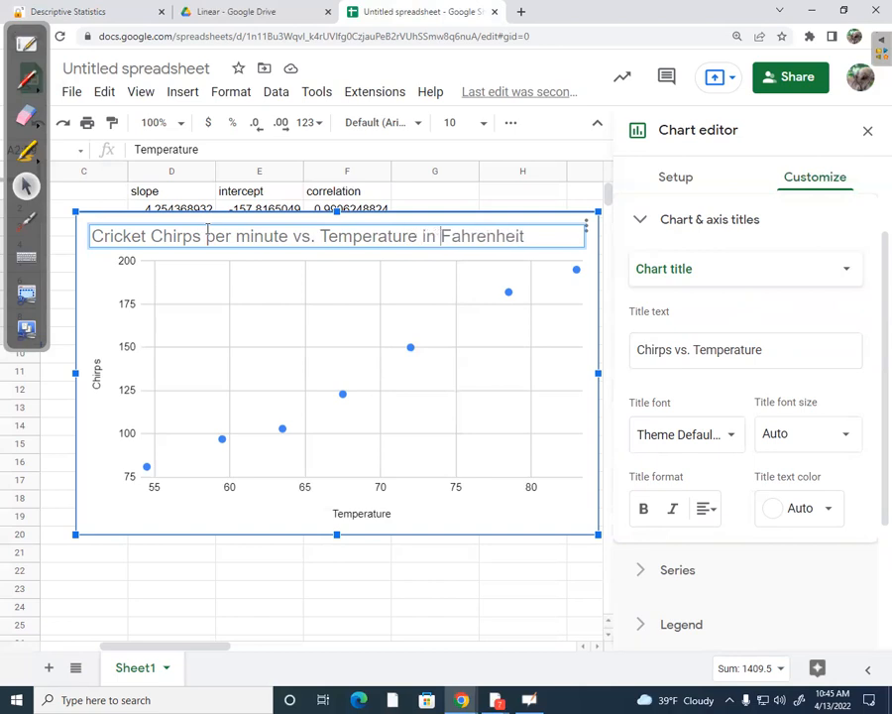
Change the chart's horizontal axis title to "Temperature F"
{"action": "left_click", "coordinate": [377, 517]}
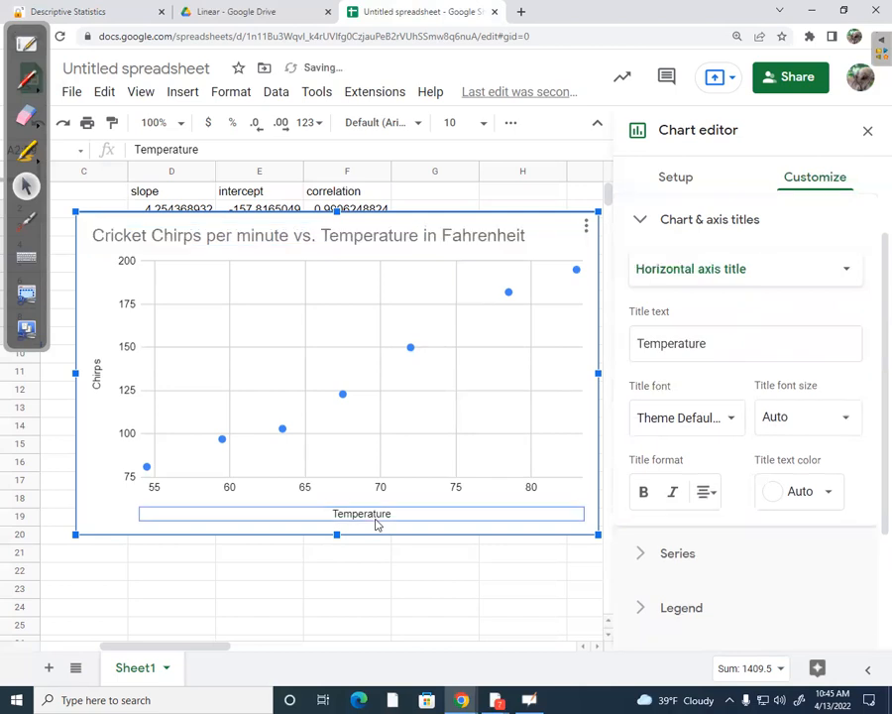
{"action": "double_click", "coordinate": [399, 516]}
{"action": "left_click", "coordinate": [405, 512]}
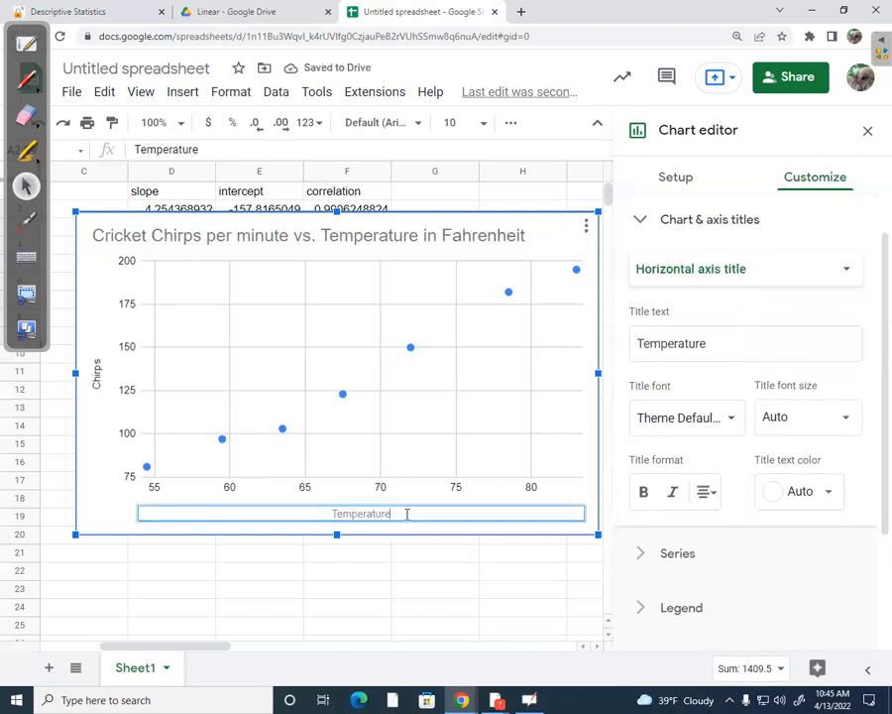
{"action": "type", "text": "F"}
Change the chart's vertical axis title to "Chirps per minute"
{"action": "double_click", "coordinate": [99, 383]}
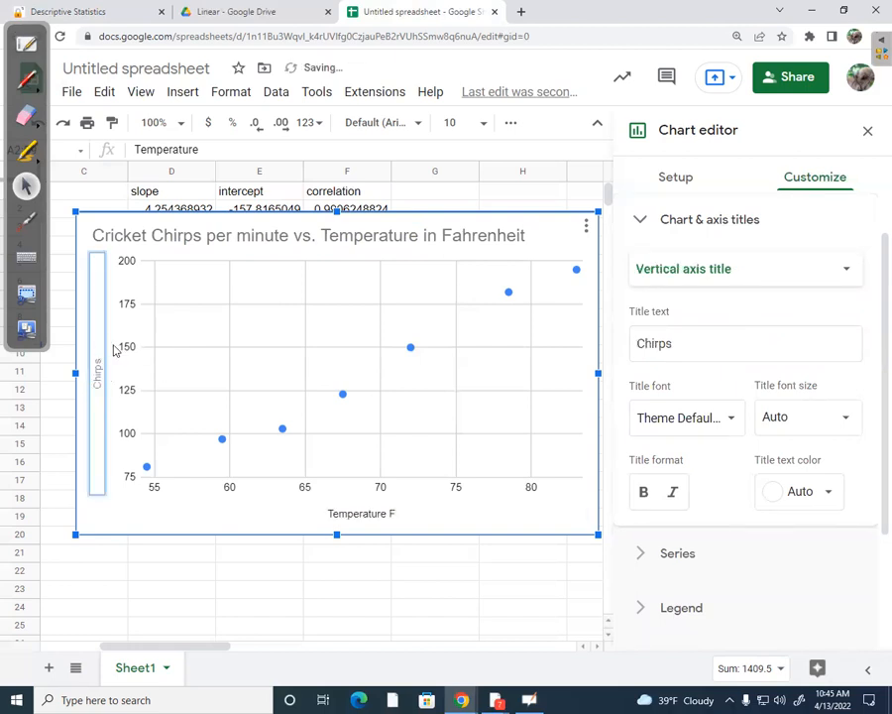
{"action": "type", "text": "per"}
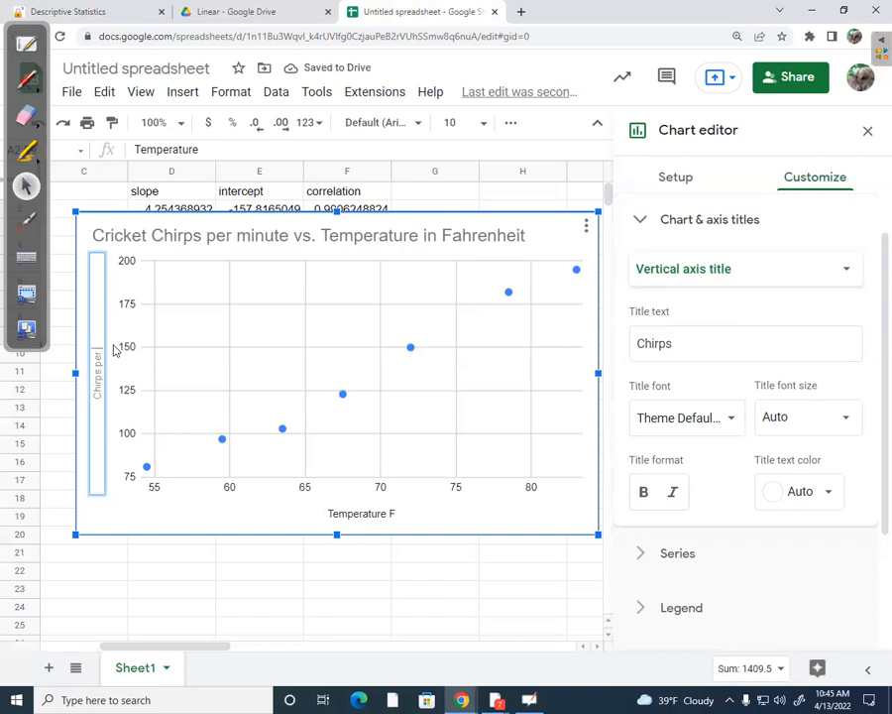
{"action": "type", "text": " minutes"}
{"action": "key", "text": "BackSpace"}
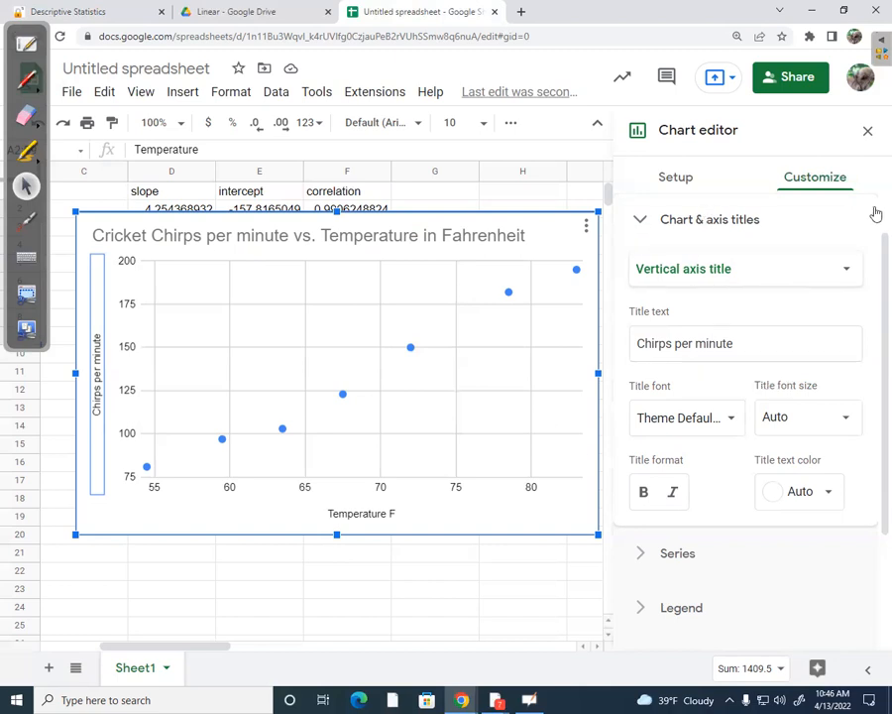
Add a trendline to the Chirps series of the scatter chart
{"action": "left_click", "coordinate": [640, 221]}
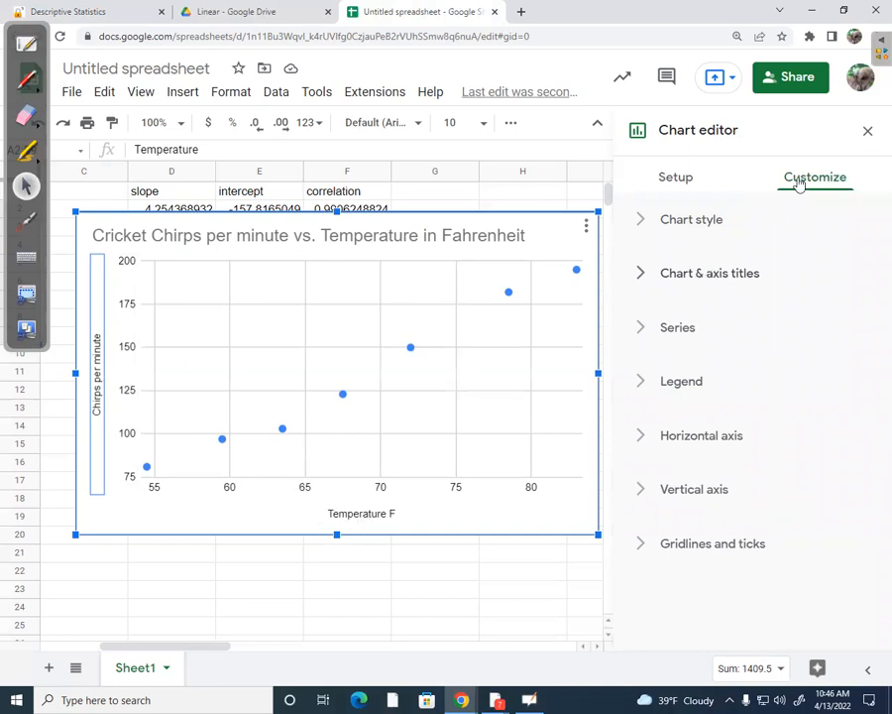
{"action": "left_click", "coordinate": [672, 332]}
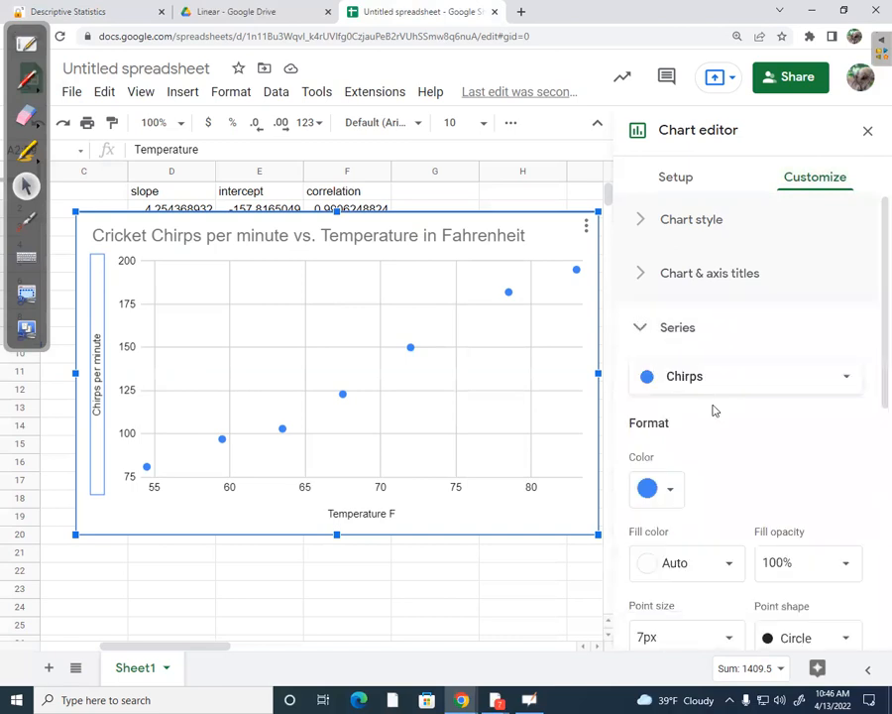
{"action": "scroll", "coordinate": [710, 406], "scroll_direction": "down", "scroll_amount": 3}
{"action": "scroll", "coordinate": [713, 409], "scroll_direction": "down", "scroll_amount": 5}
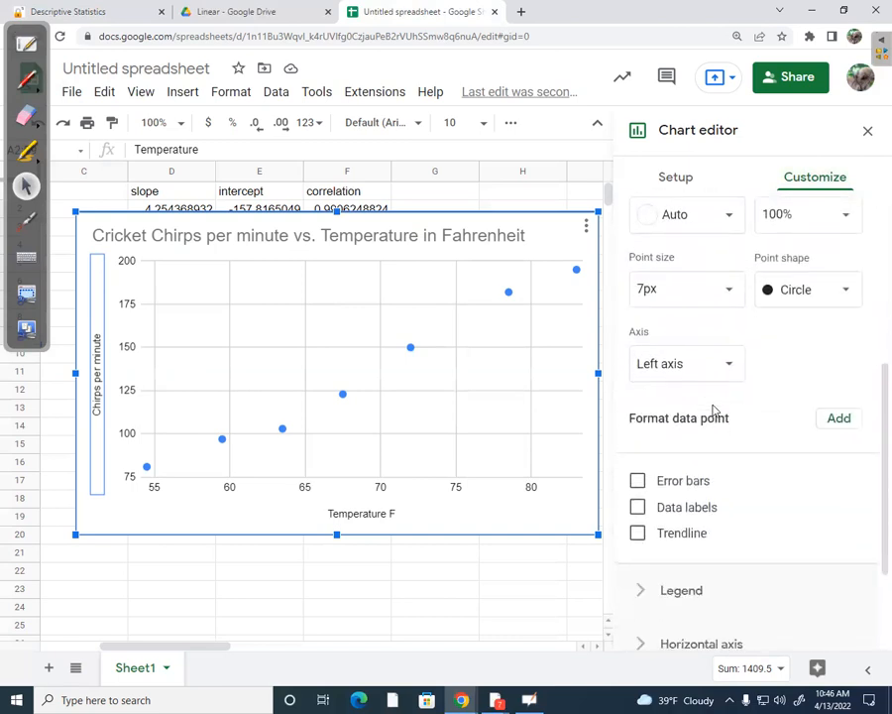
{"action": "left_click", "coordinate": [691, 540]}
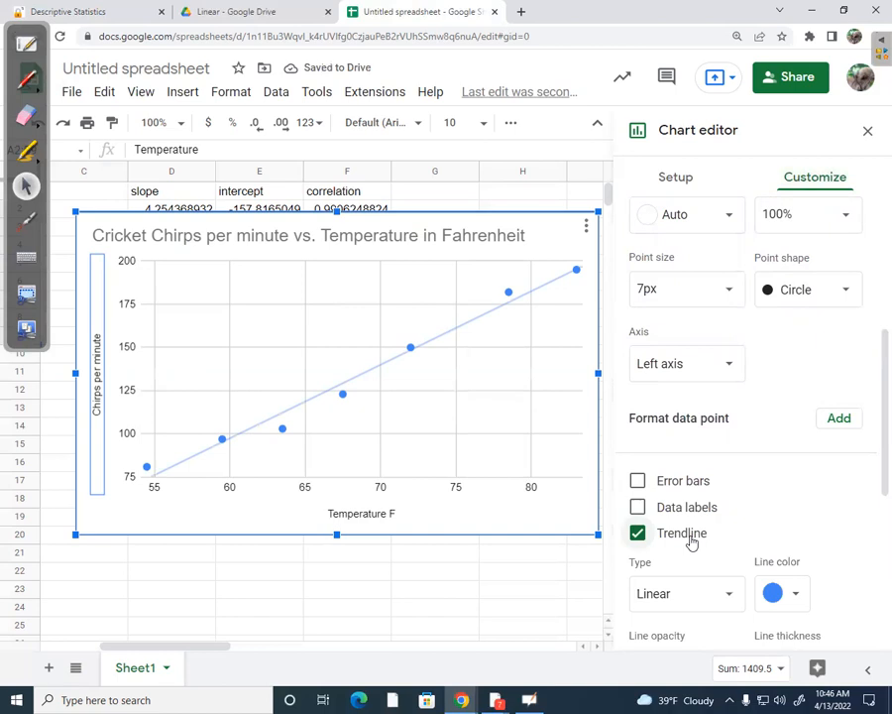
Review the trendline types, choose Linear, and set the trendline's label to Use Equation
{"action": "left_click", "coordinate": [809, 188]}
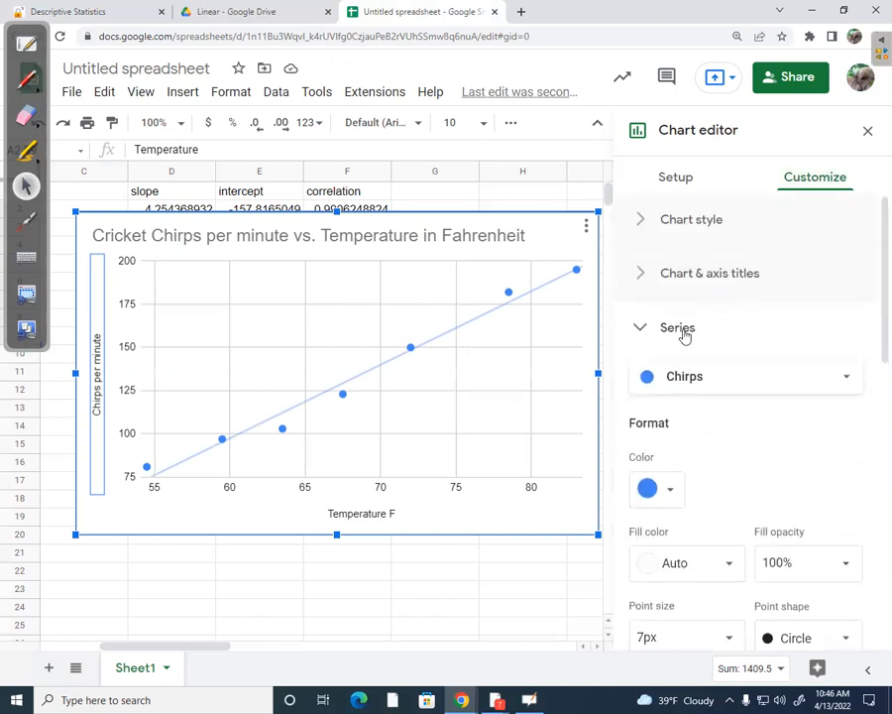
{"action": "scroll", "coordinate": [684, 337], "scroll_direction": "down", "scroll_amount": 3}
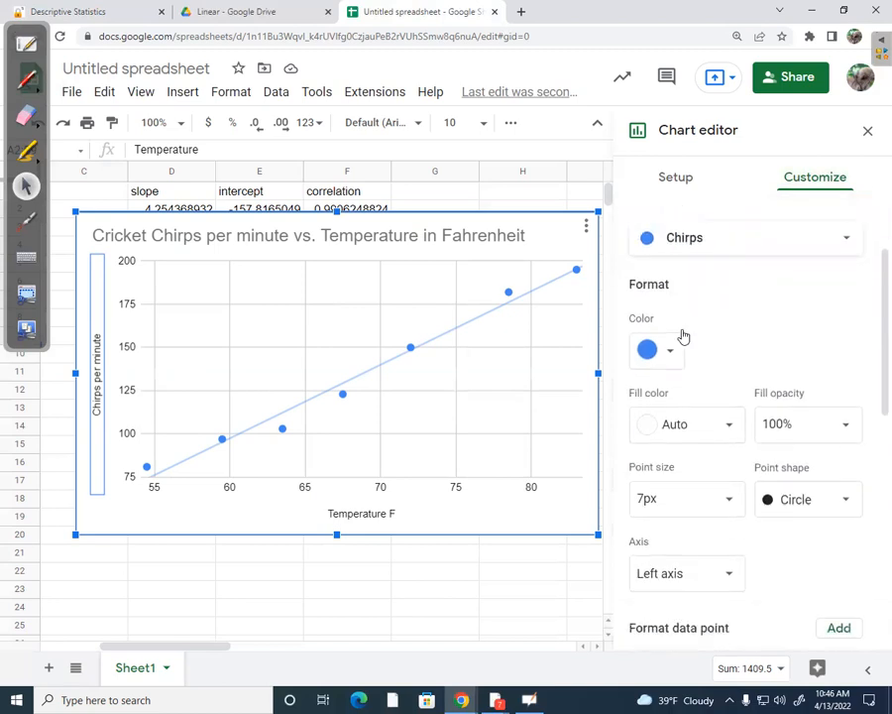
{"action": "scroll", "coordinate": [684, 357], "scroll_direction": "down", "scroll_amount": 2}
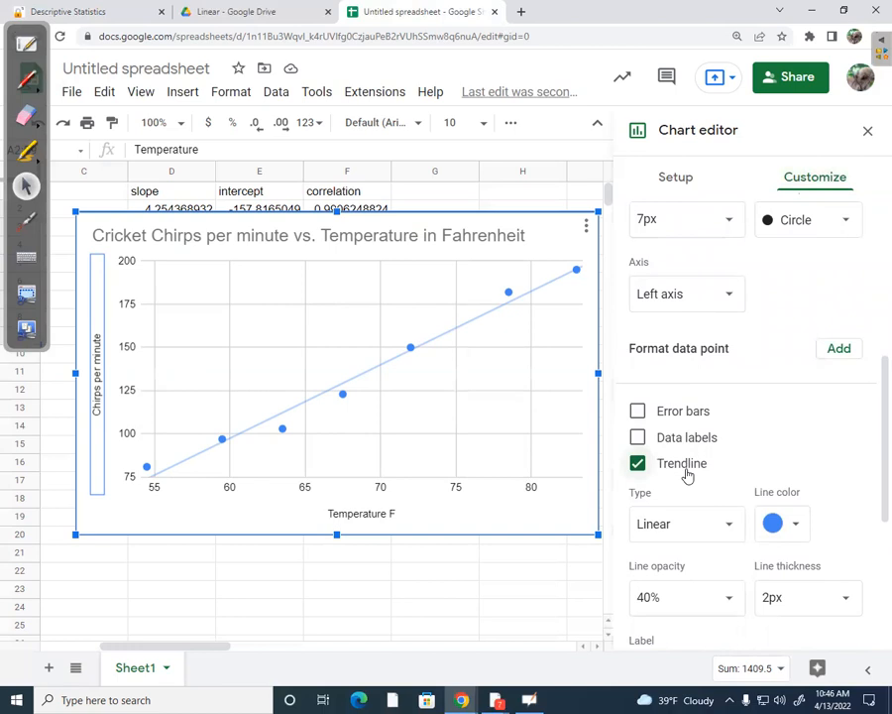
{"action": "scroll", "coordinate": [686, 476], "scroll_direction": "down", "scroll_amount": 1}
{"action": "scroll", "coordinate": [687, 476], "scroll_direction": "down", "scroll_amount": 1}
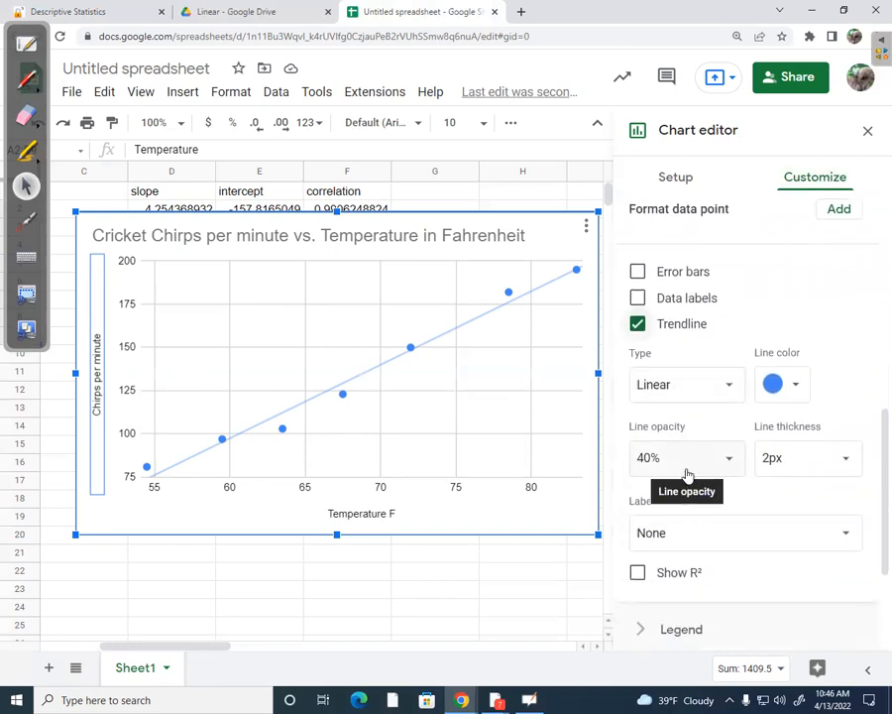
{"action": "left_click", "coordinate": [662, 394]}
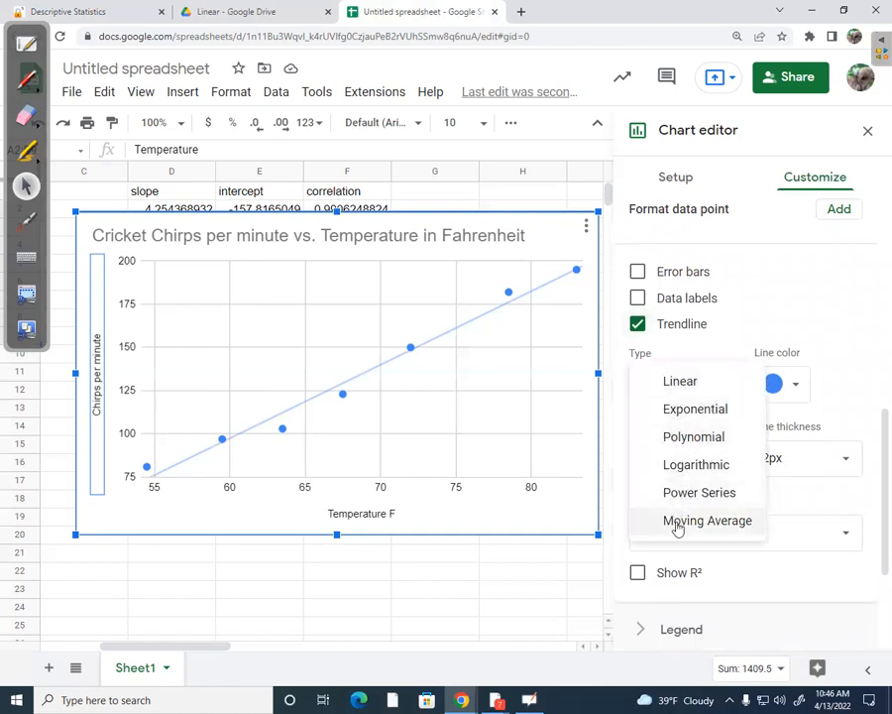
{"action": "left_click", "coordinate": [679, 380]}
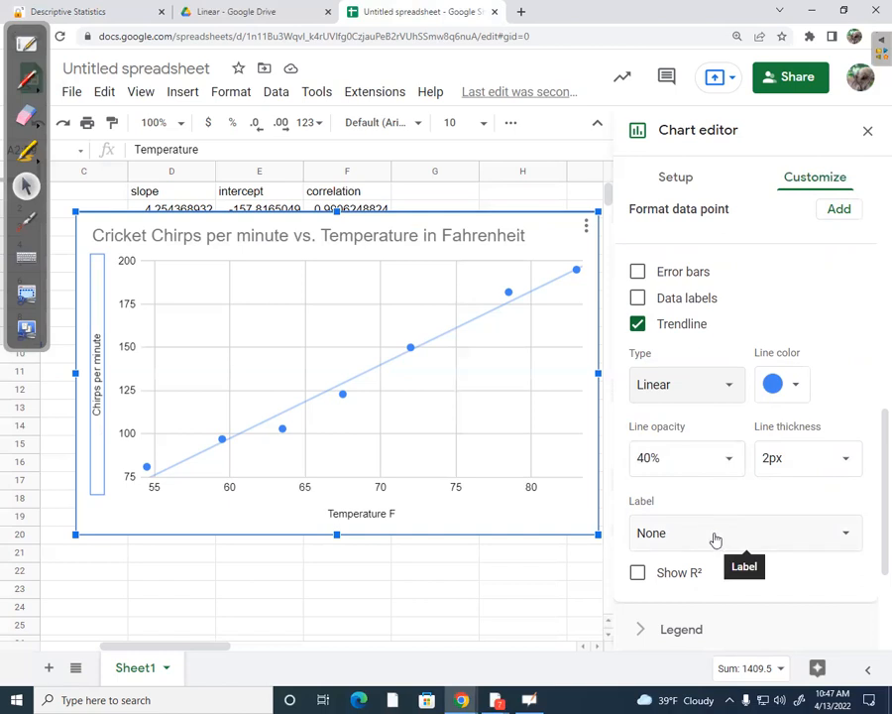
{"action": "left_click", "coordinate": [663, 540]}
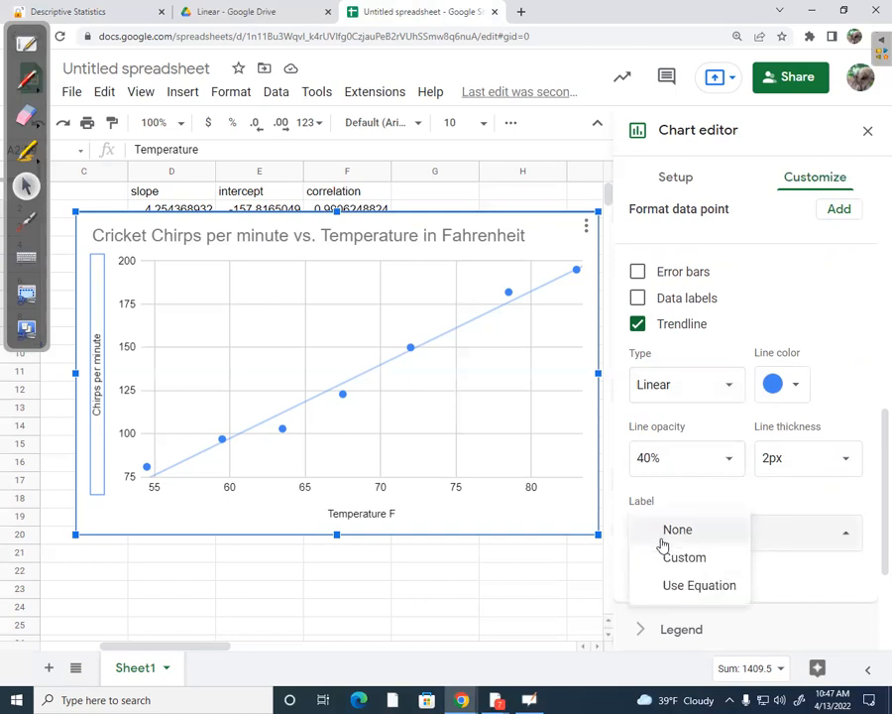
{"action": "left_click", "coordinate": [680, 587]}
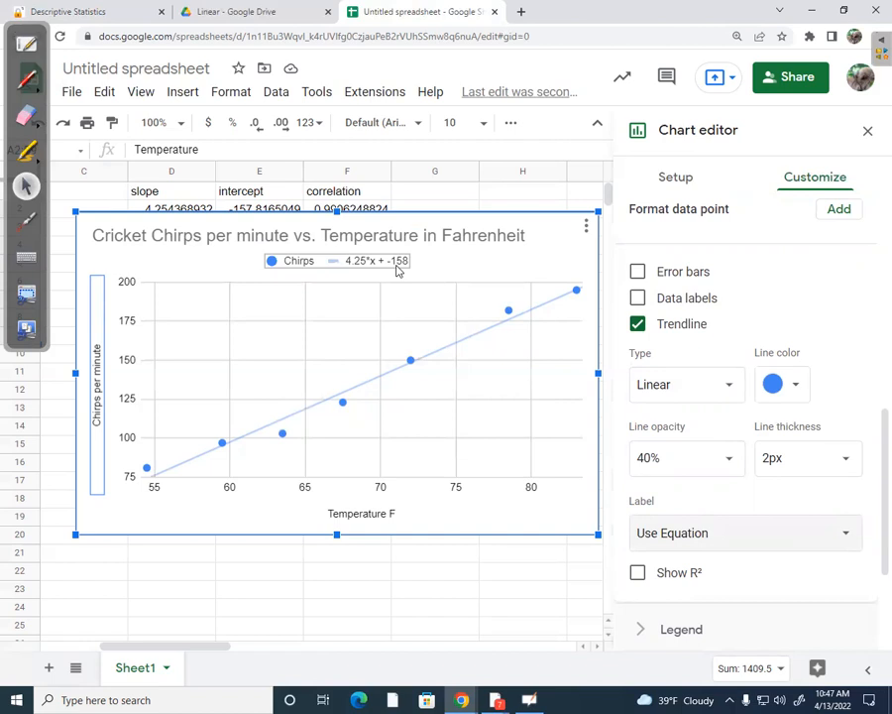
Move the chart down slightly to uncover the slope, intercept and correlation values in row 2, and select cell H1
{"action": "left_click_drag", "start_coordinate": [487, 232], "coordinate": [482, 248]}
{"action": "left_click", "coordinate": [498, 198]}
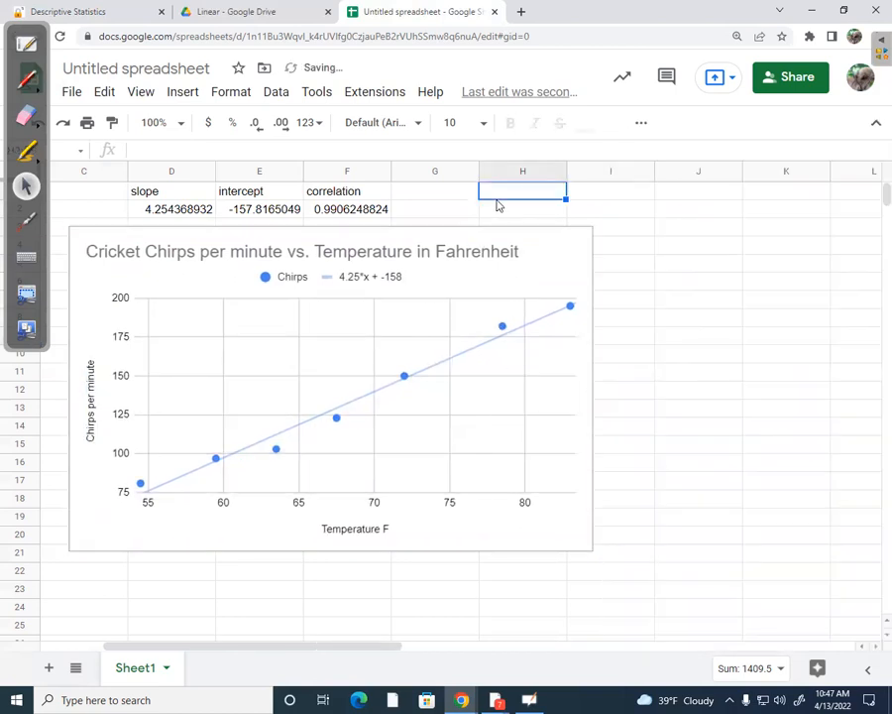